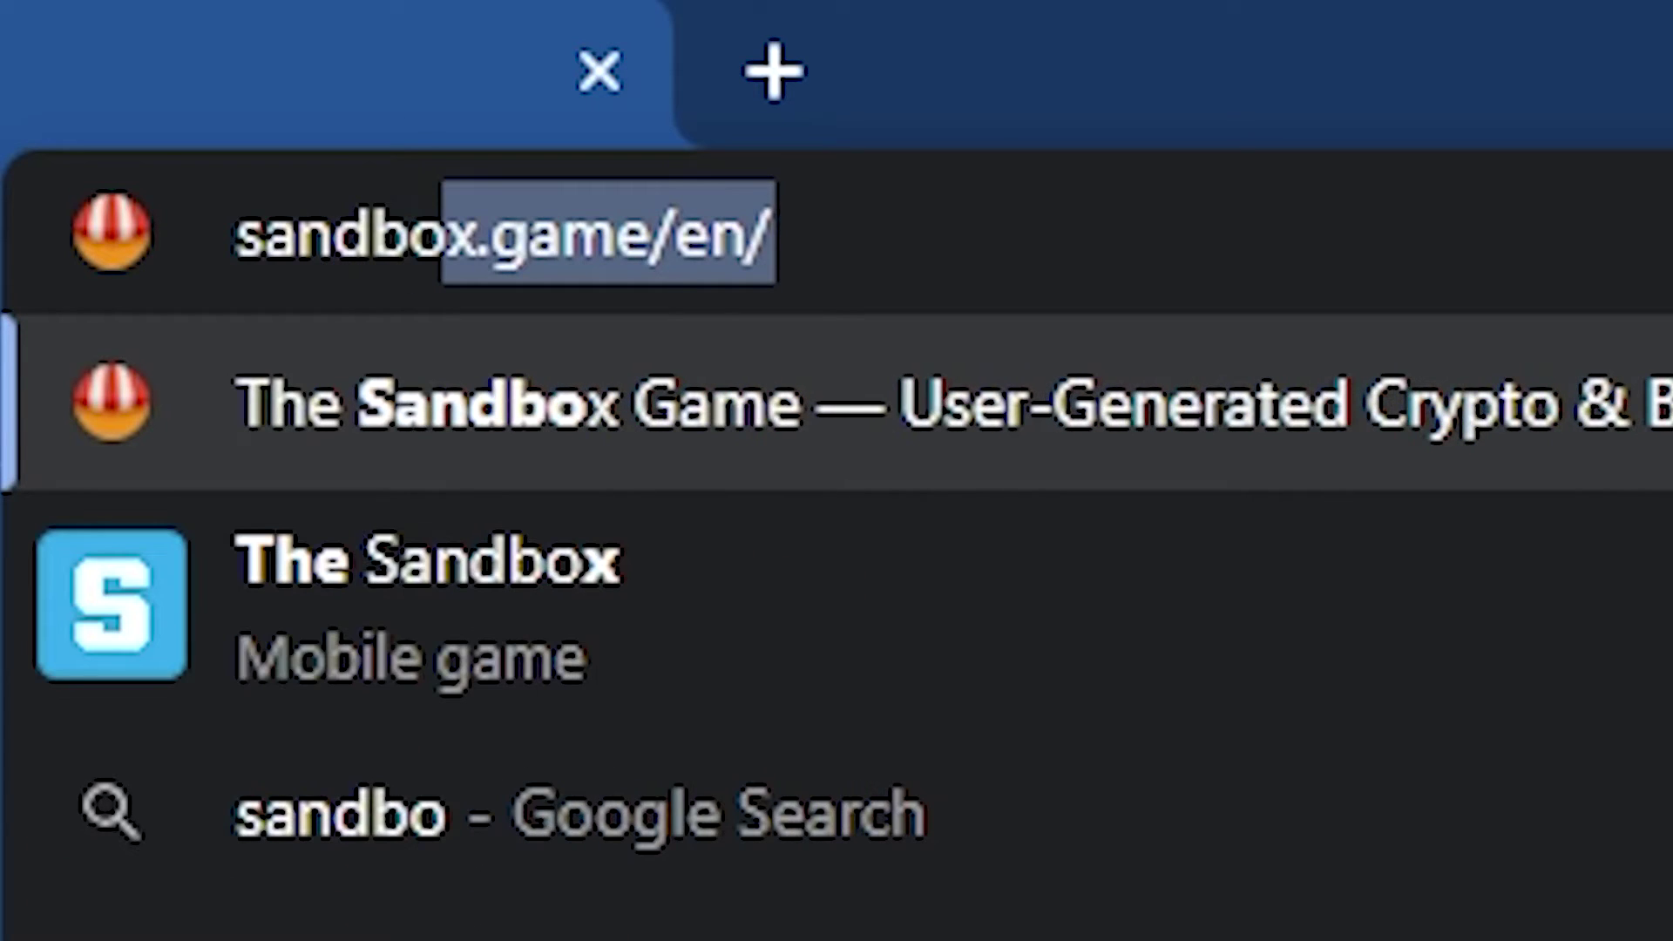
{"action": "type", "text": "x."}
Step: Load sandbox.game in Google Chrome
{"action": "key", "text": "Return"}
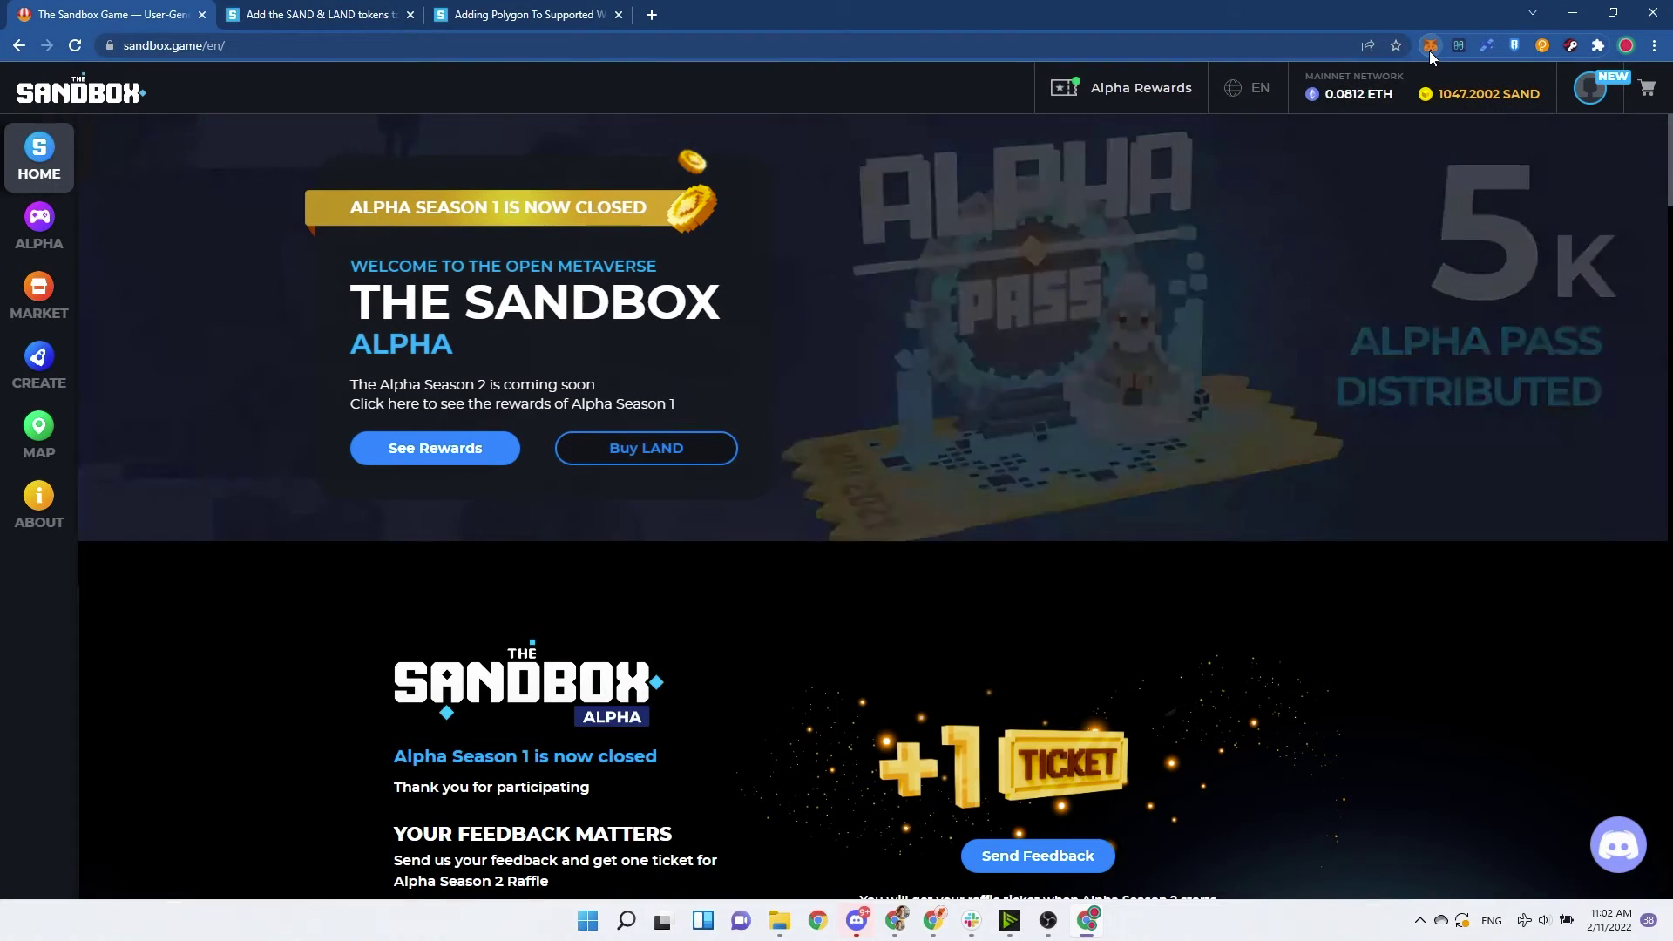
Step: Open MetaMask's Add Network form from its network list
{"action": "left_click", "coordinate": [1429, 48]}
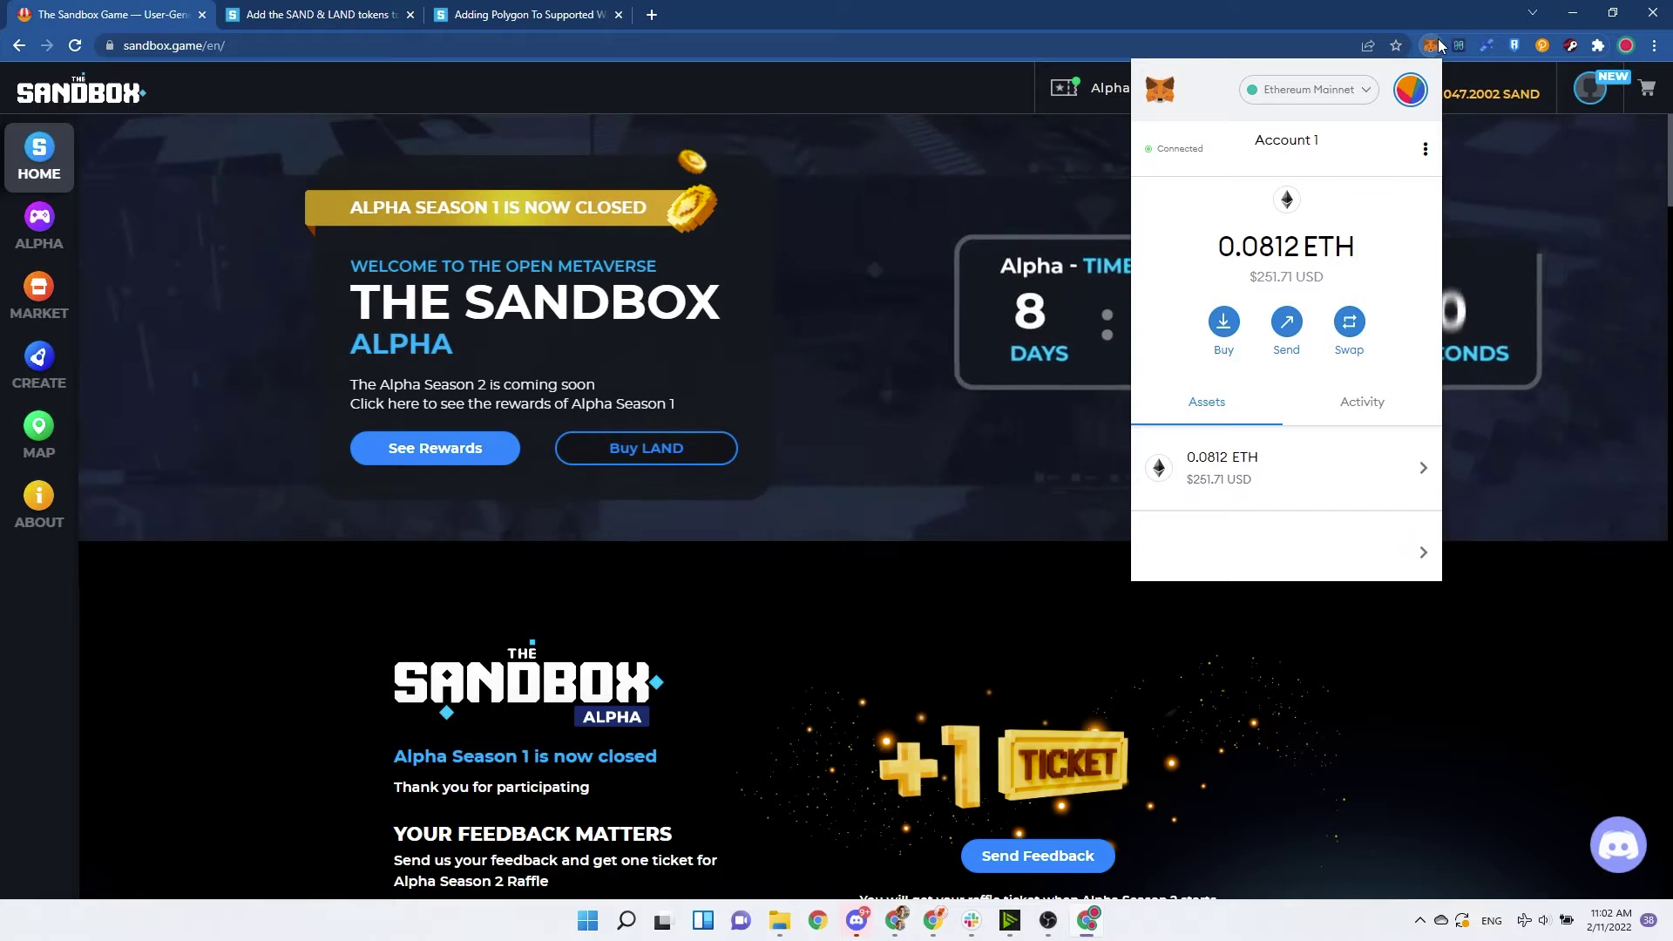
{"action": "left_click", "coordinate": [1309, 89]}
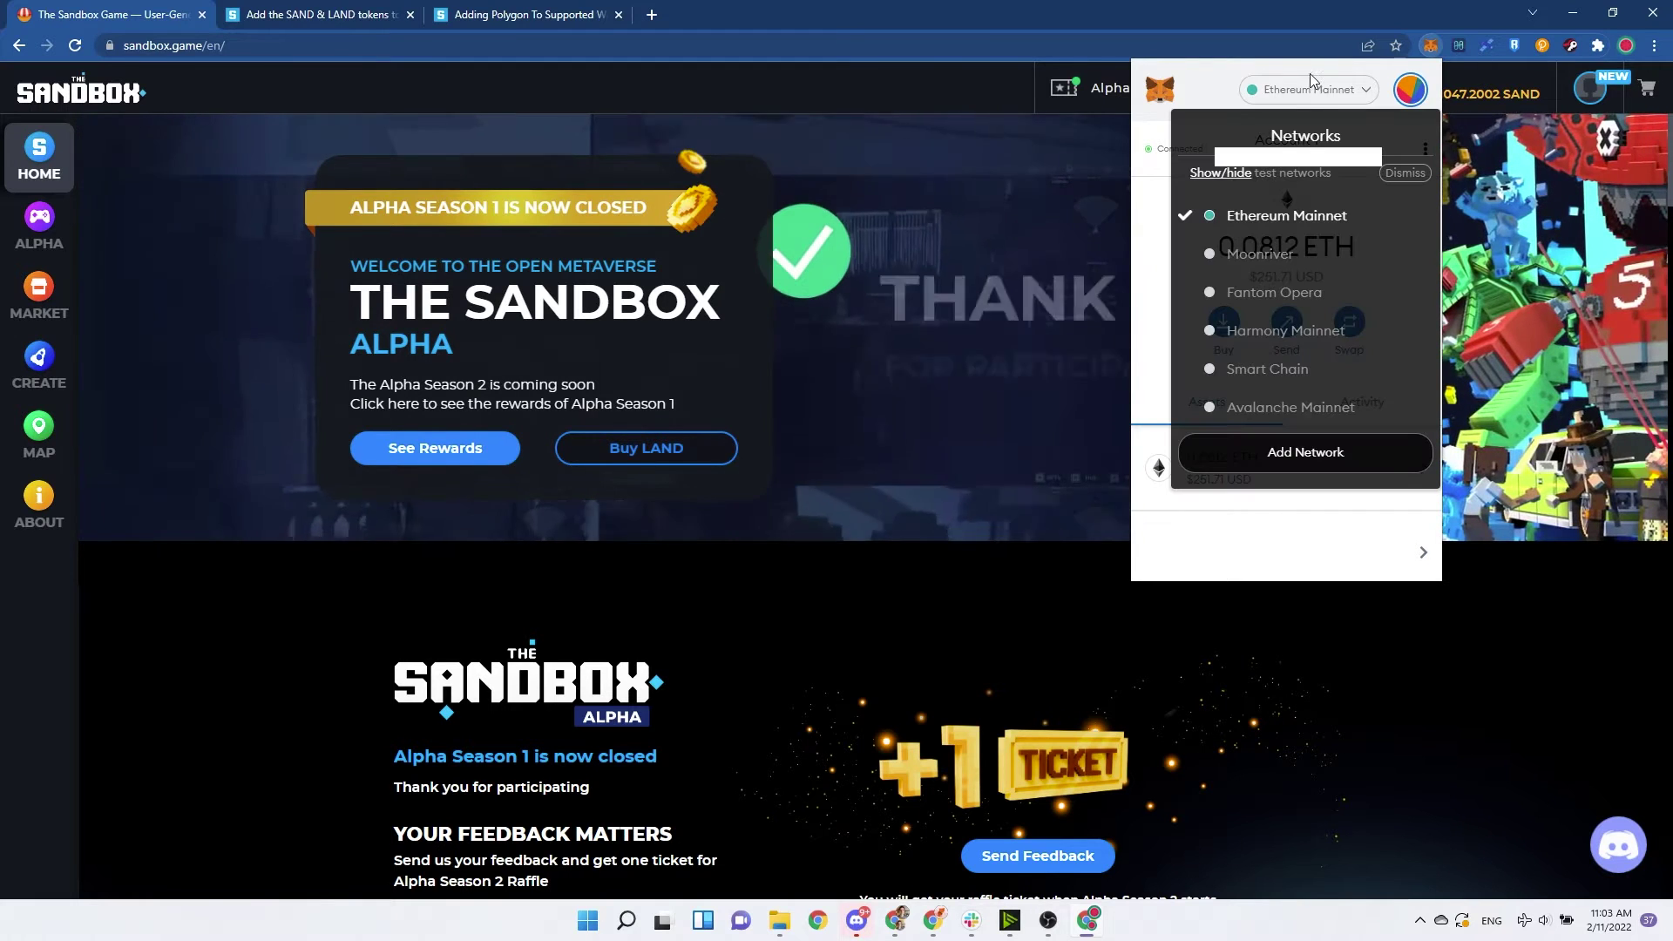
{"action": "left_click", "coordinate": [1287, 453]}
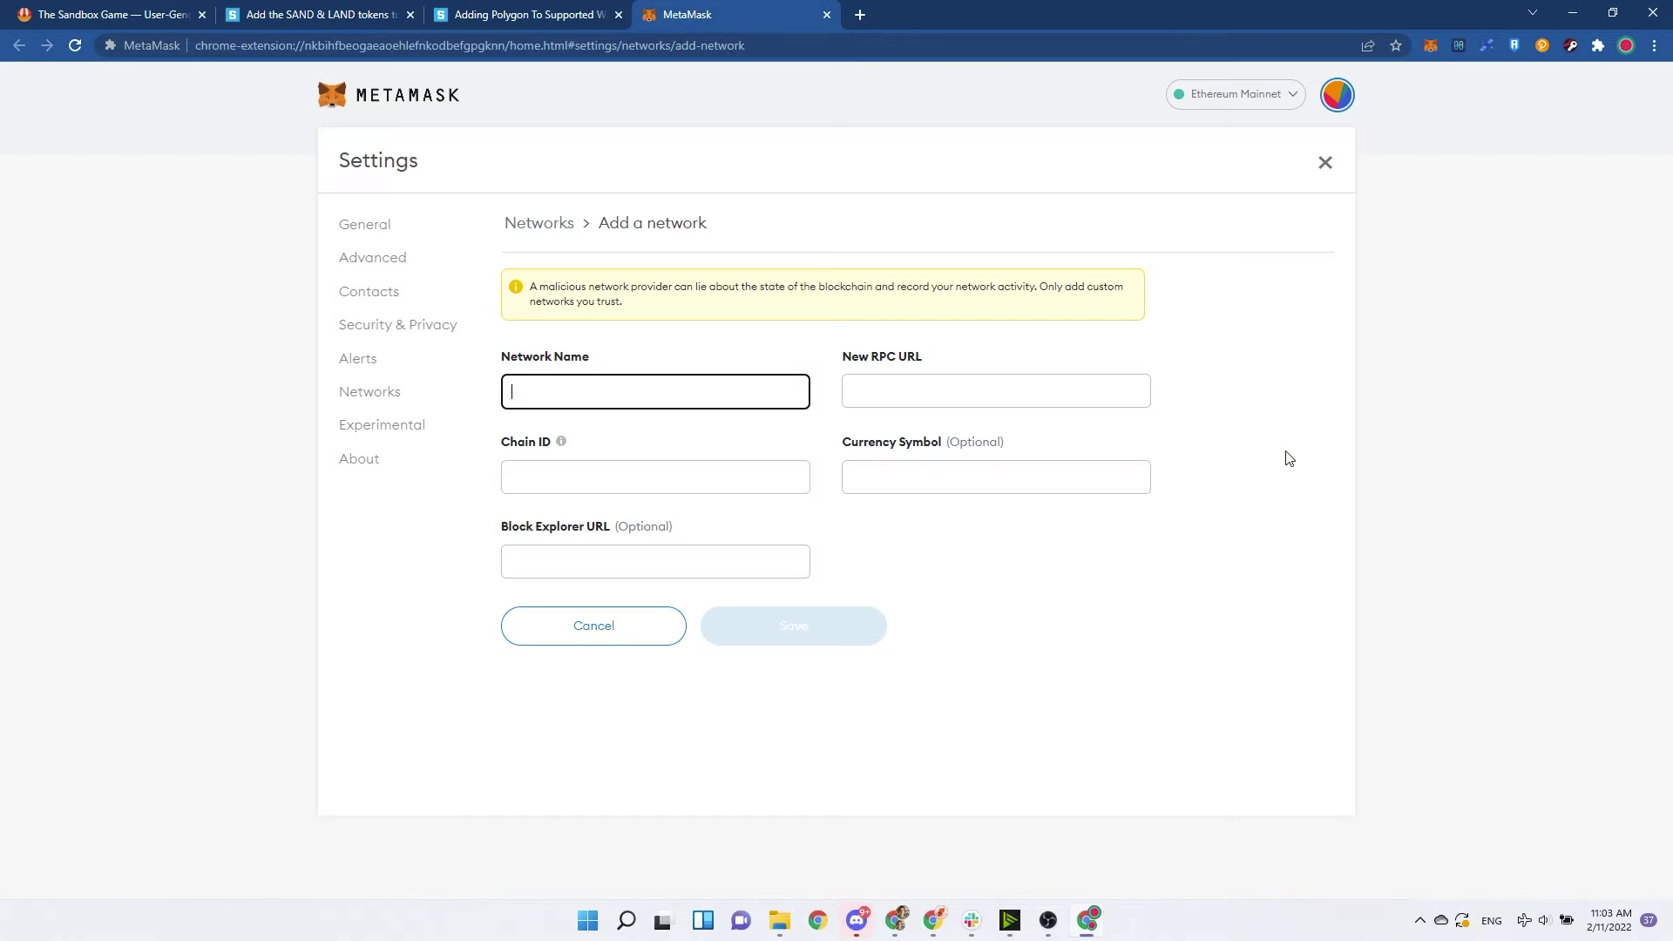
Step: Copy the Polygon RPC URL from the setup guide into the new network form
{"action": "left_click", "coordinate": [611, 397]}
{"action": "type", "text": "Polygon Mainnet"}
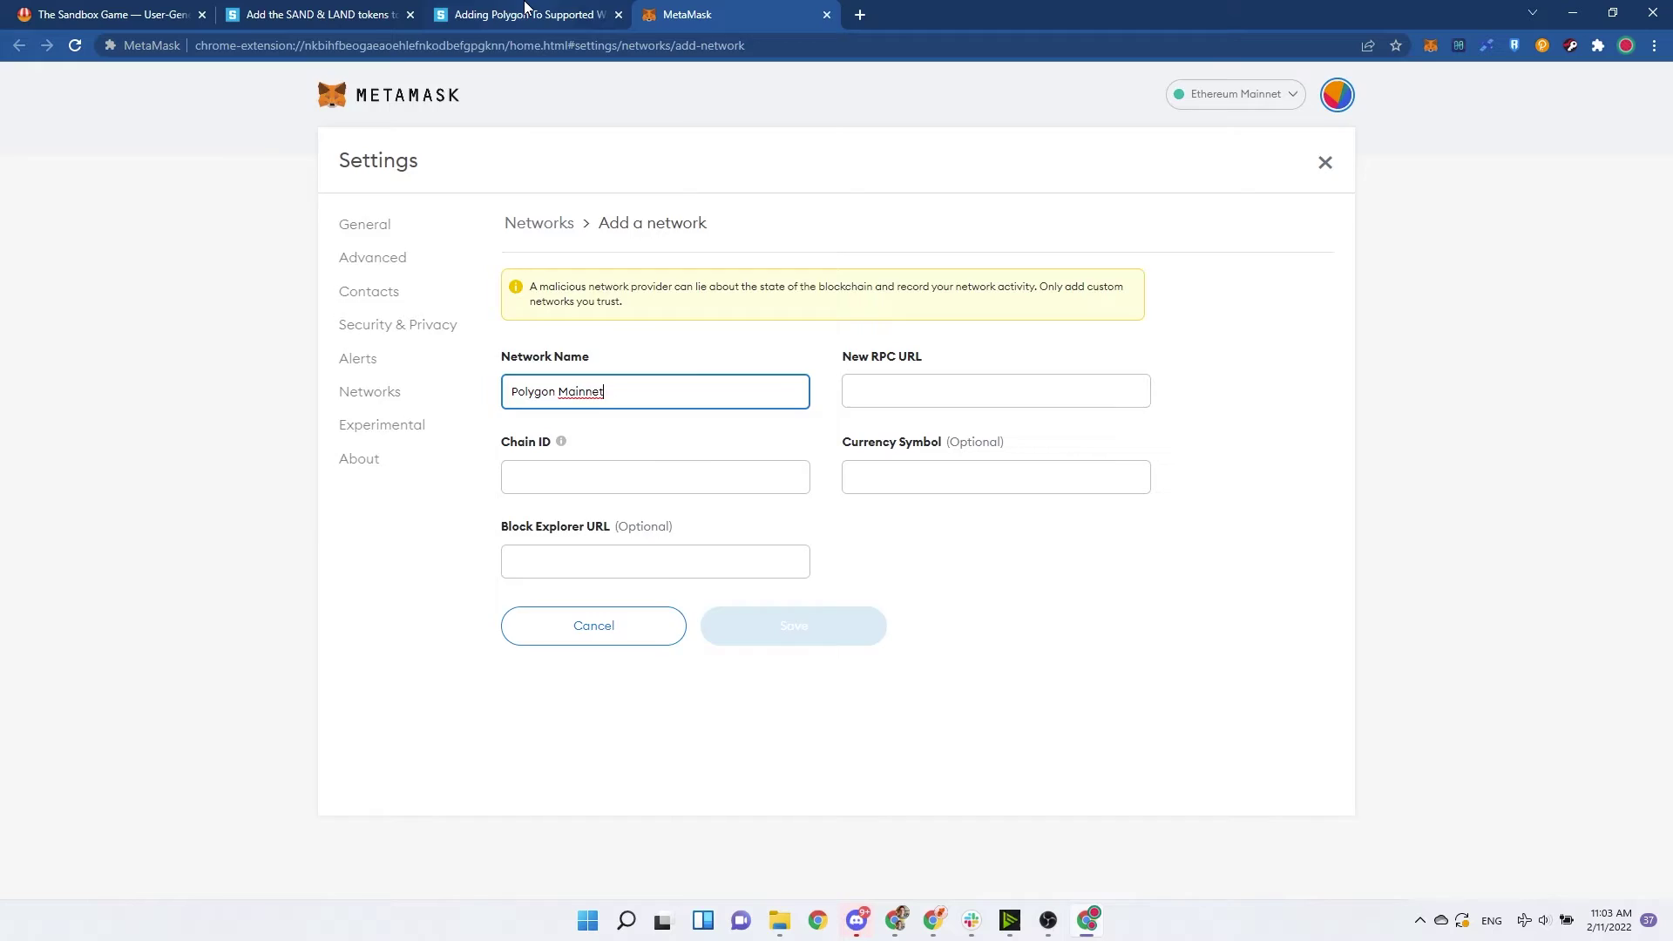
{"action": "left_click", "coordinate": [523, 8]}
{"action": "right_click", "coordinate": [627, 565]}
{"action": "left_click", "coordinate": [675, 696]}
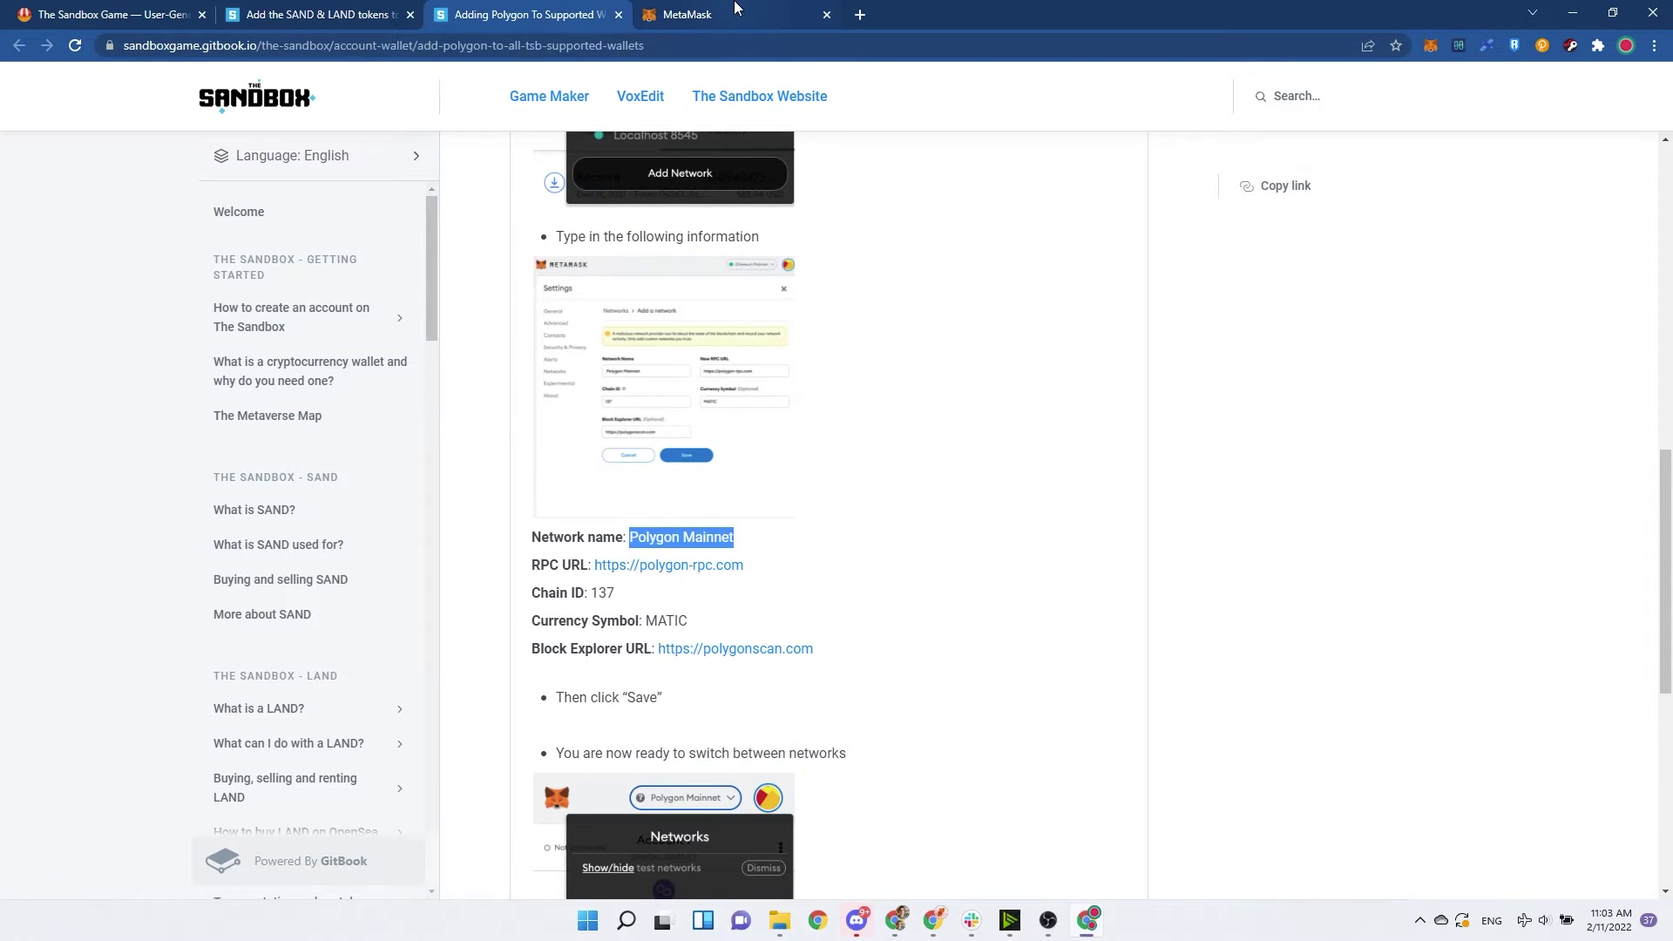
{"action": "left_click", "coordinate": [736, 9]}
{"action": "left_click", "coordinate": [889, 386]}
{"action": "type", "text": "https://polygon-rpc.com/"}
Step: Fill in Chain ID 137 and currency symbol MATIC from the guide
{"action": "left_click", "coordinate": [562, 12]}
{"action": "double_click", "coordinate": [604, 591]}
{"action": "key", "text": "ctrl+c"}
{"action": "left_click", "coordinate": [736, 8]}
{"action": "left_click", "coordinate": [631, 476]}
{"action": "key", "text": "ctrl+v"}
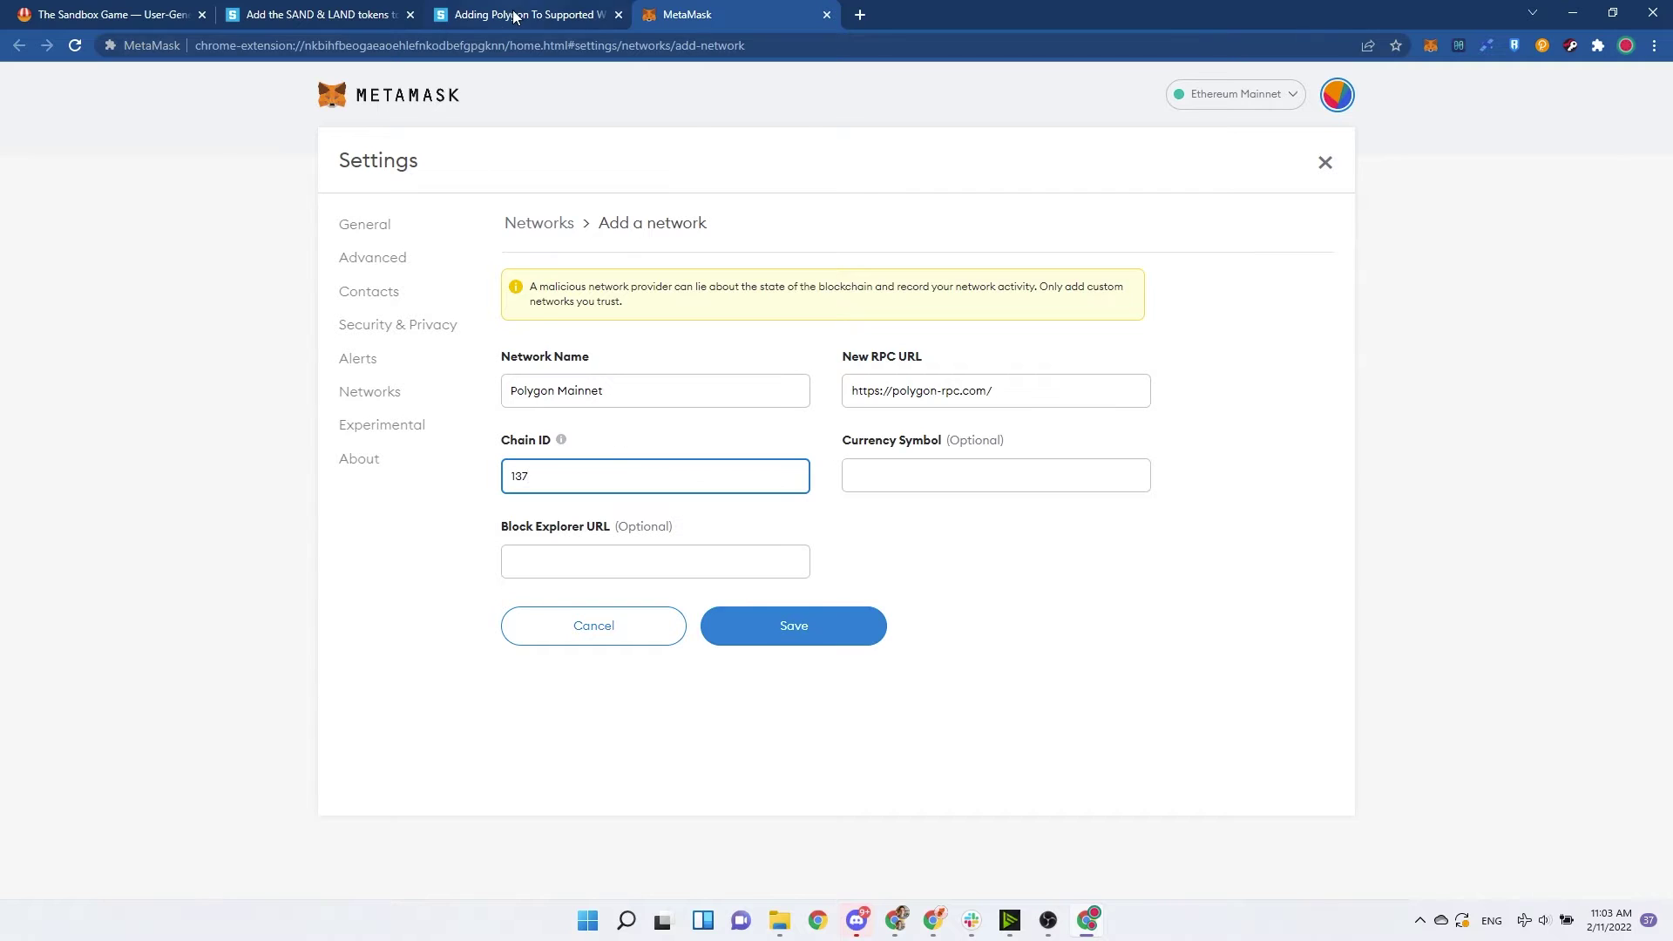
{"action": "left_click", "coordinate": [516, 15]}
{"action": "double_click", "coordinate": [670, 619]}
{"action": "key", "text": "ctrl+c"}
{"action": "left_click", "coordinate": [691, 12]}
{"action": "left_click", "coordinate": [967, 467]}
{"action": "key", "text": "ctrl+v"}
{"action": "left_click", "coordinate": [547, 12]}
Step: Add the polygonscan block explorer URL and save Polygon Mainnet
{"action": "right_click", "coordinate": [804, 648]}
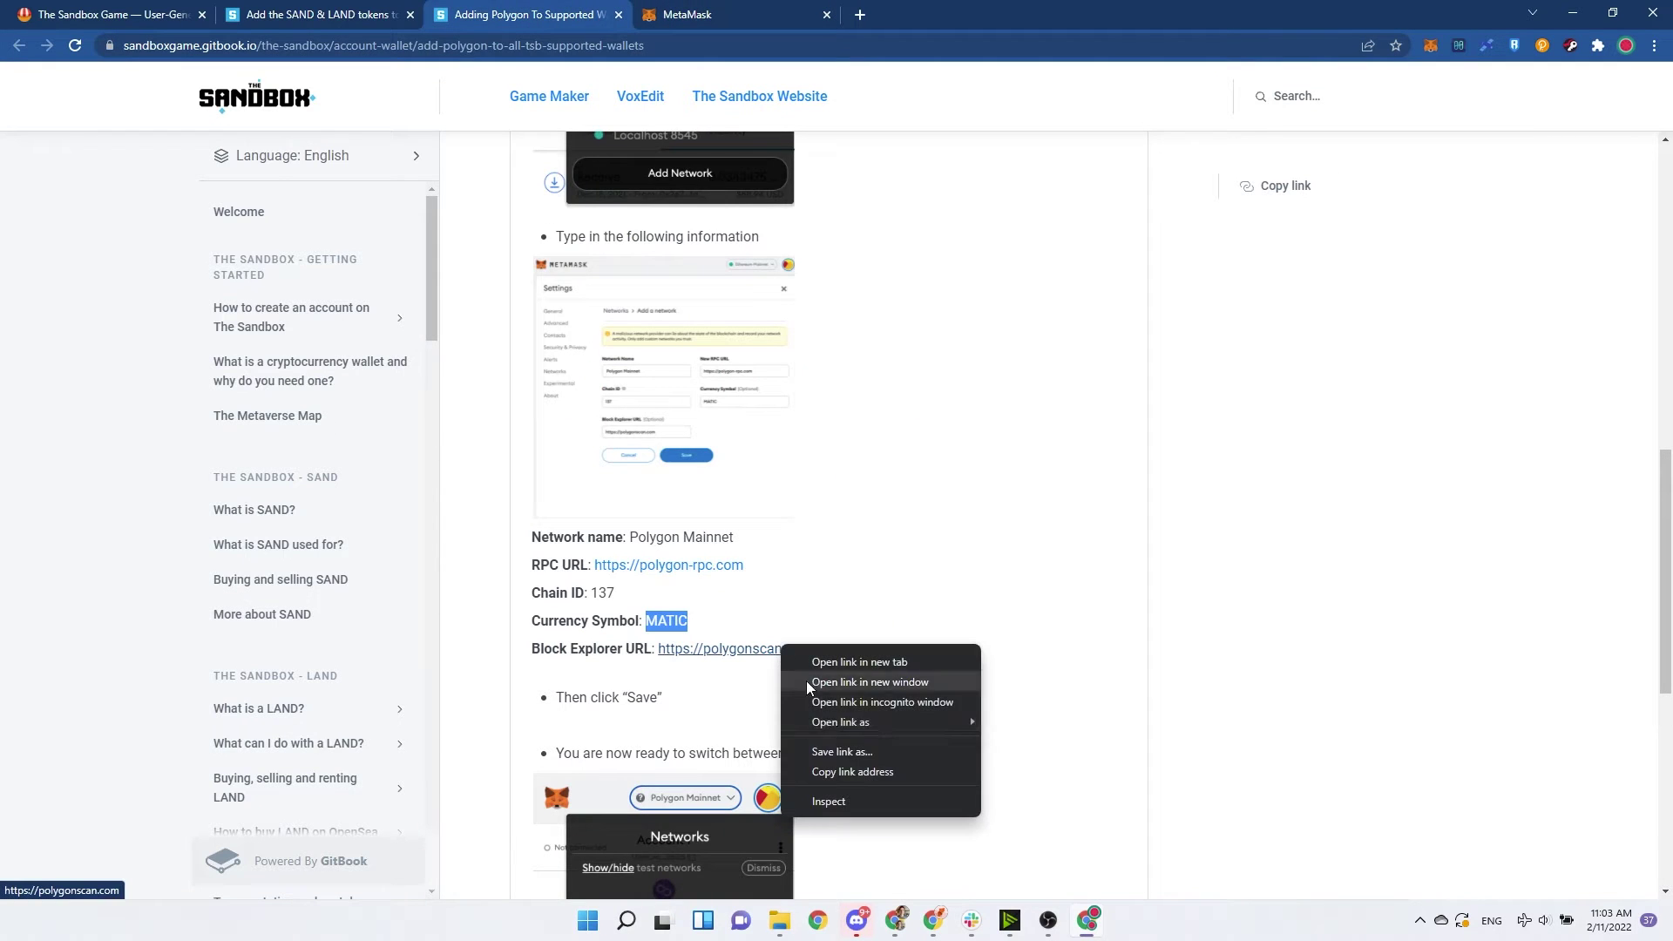
{"action": "left_click", "coordinate": [849, 772]}
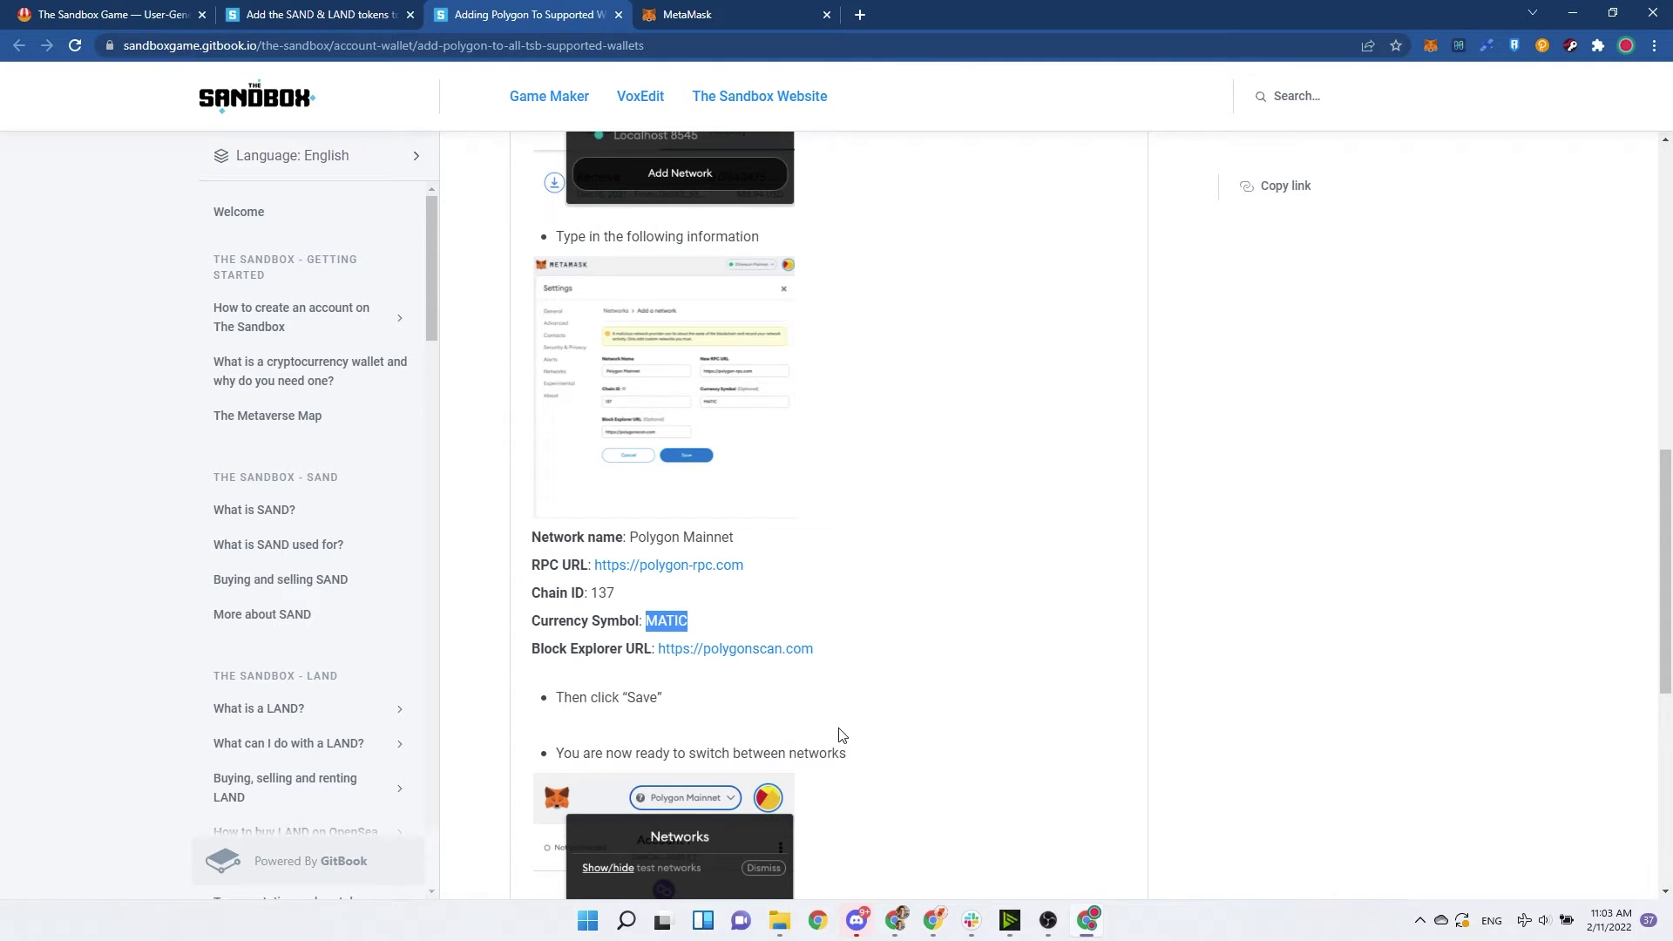
{"action": "left_click", "coordinate": [663, 21]}
{"action": "left_click", "coordinate": [637, 564]}
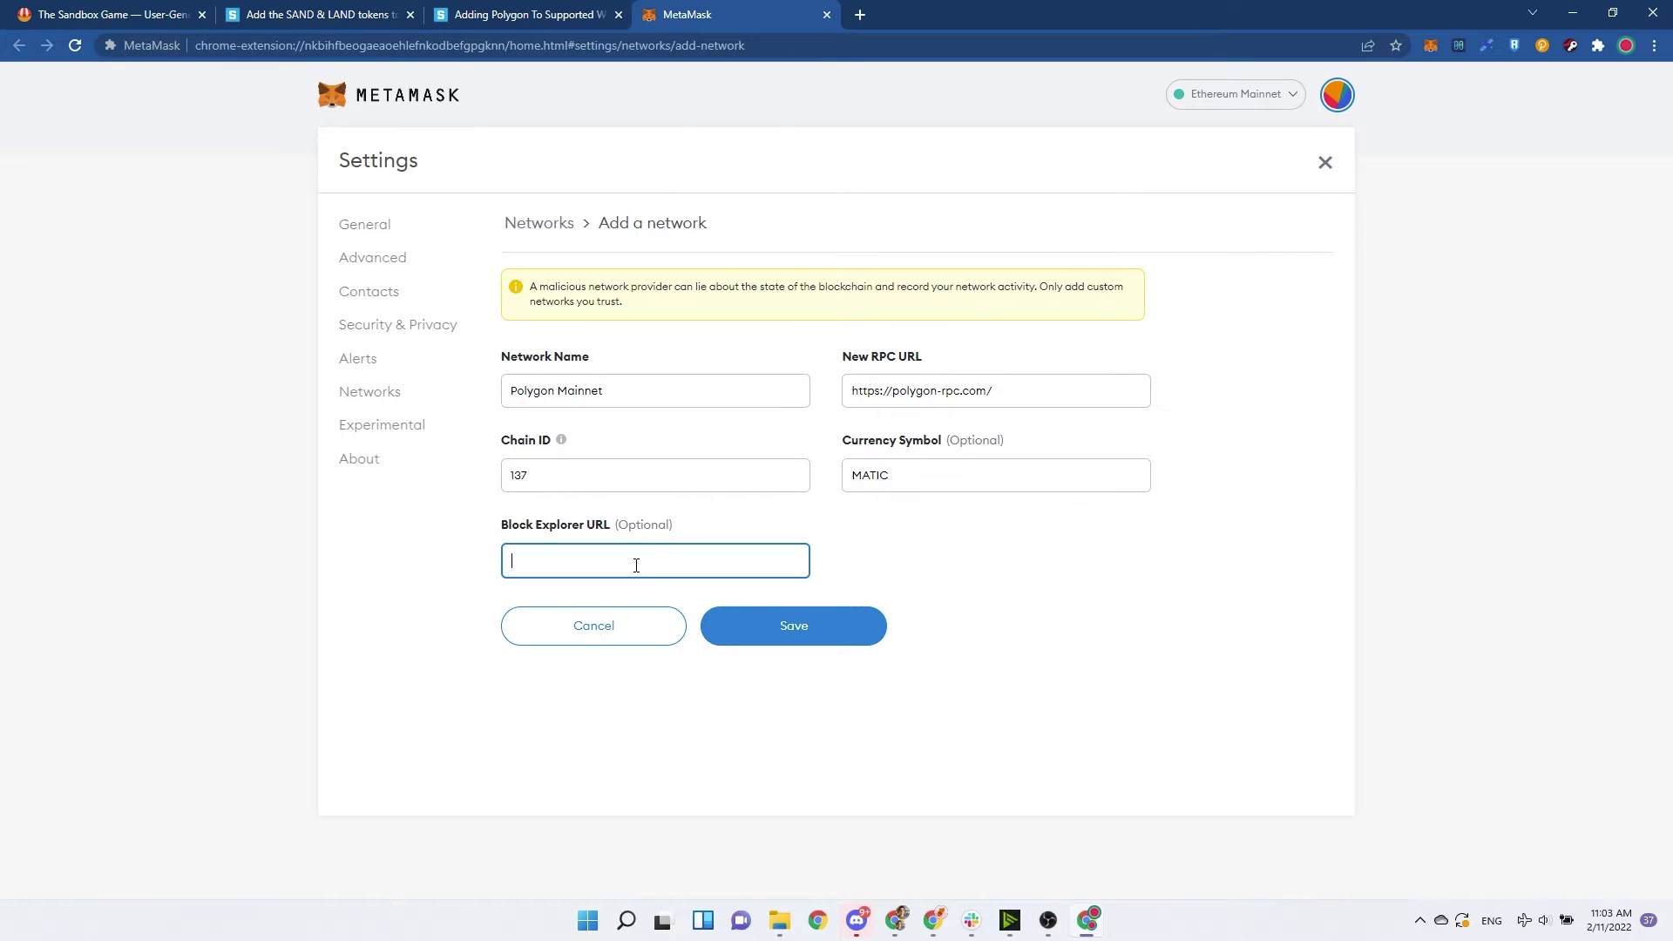
{"action": "key", "text": "ctrl+v"}
{"action": "left_click", "coordinate": [794, 624]}
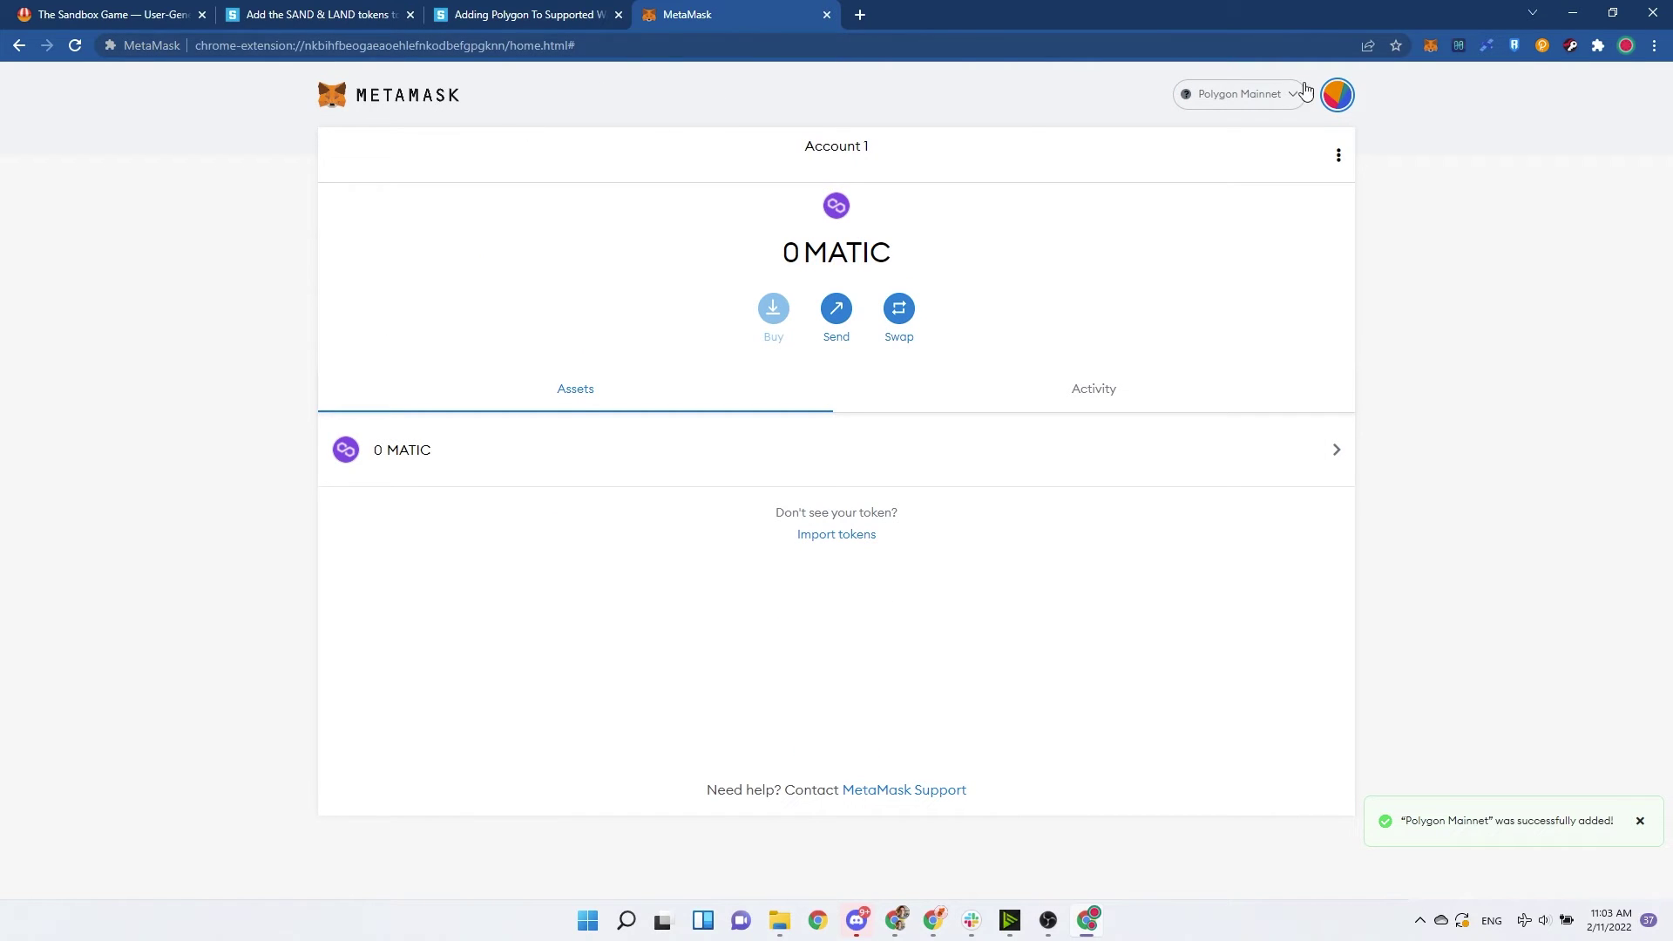
Step: Import the mSAND token by its contract address so SAND is listed beside MATIC
{"action": "left_click", "coordinate": [827, 14]}
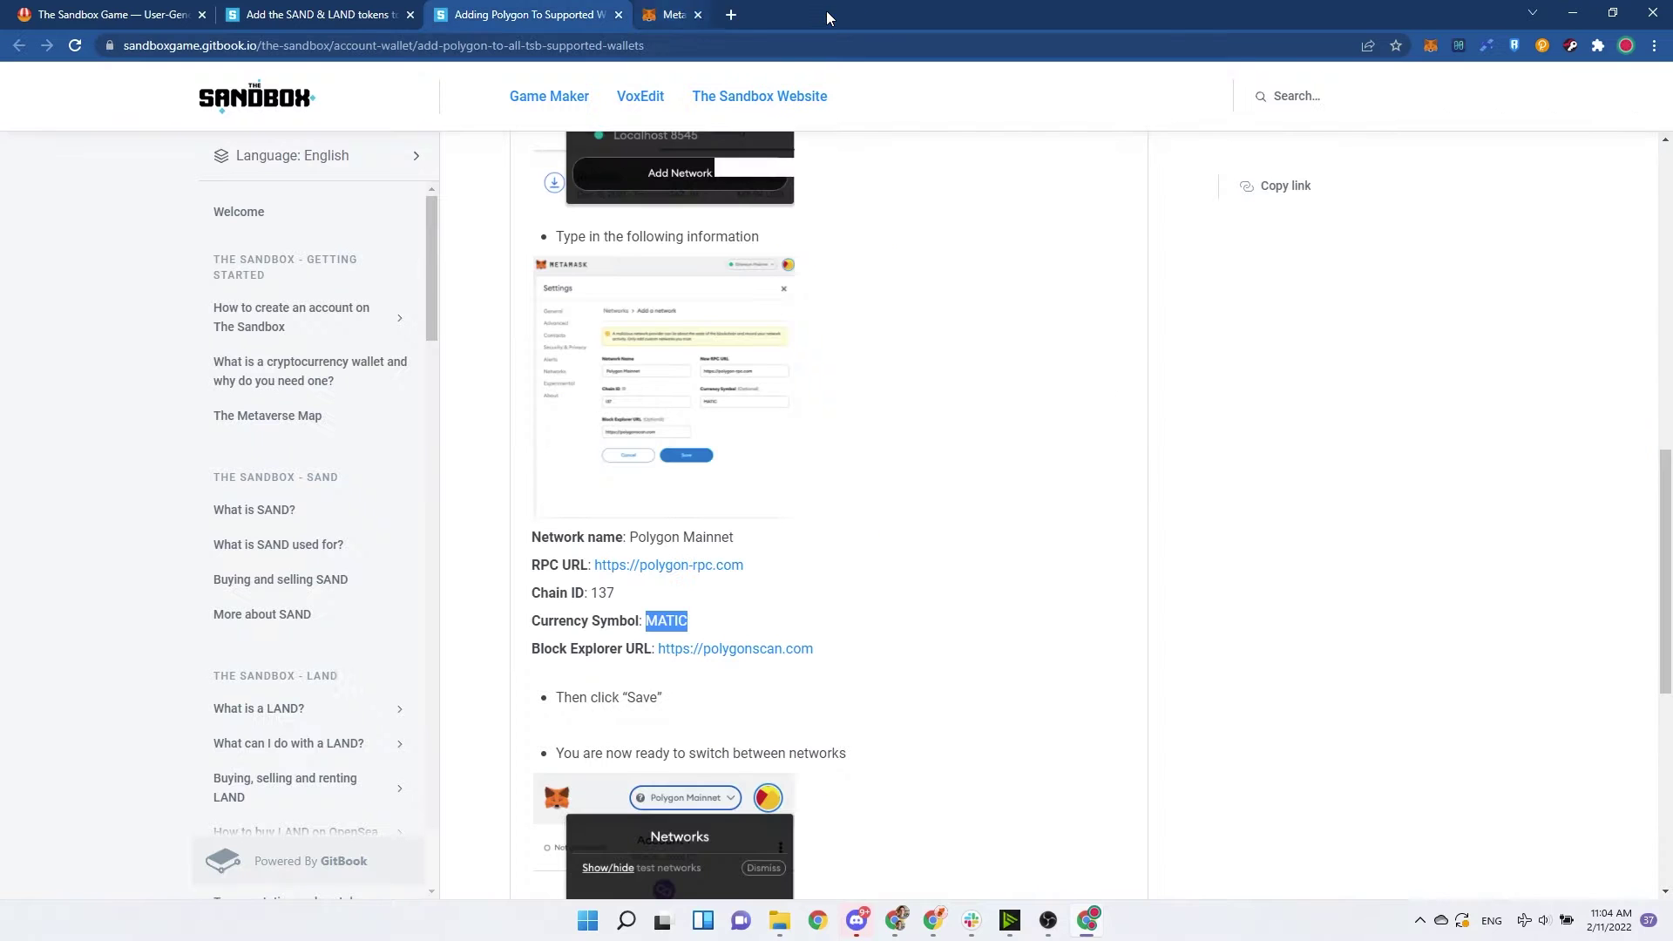
{"action": "left_click", "coordinate": [1437, 38]}
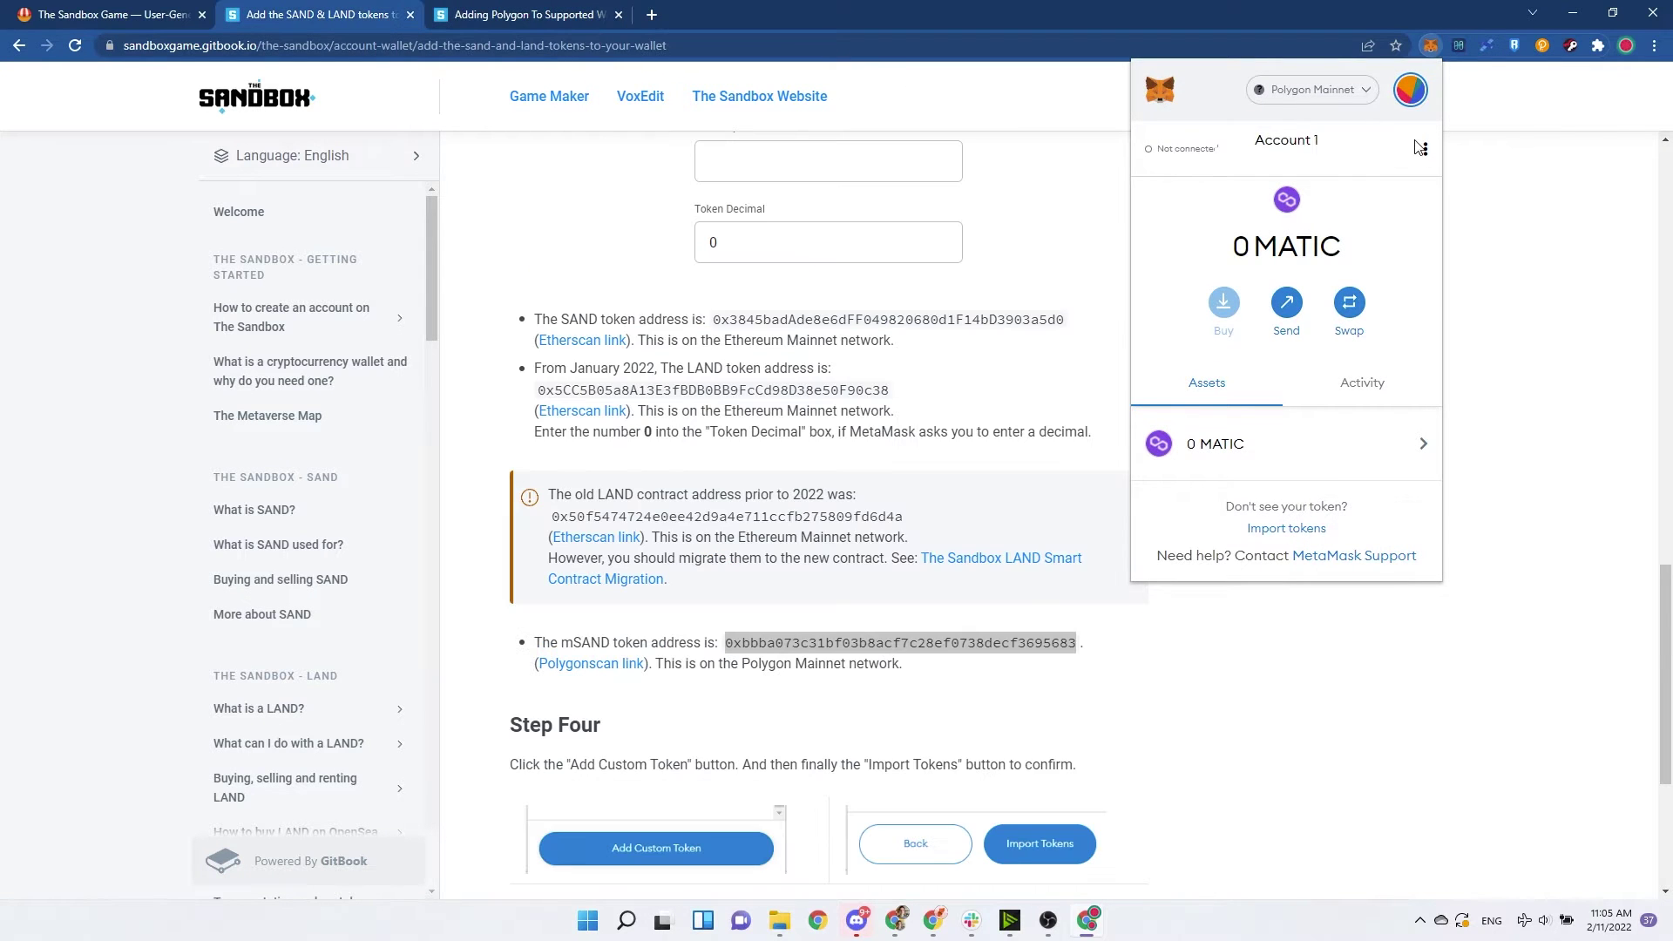
{"action": "left_click", "coordinate": [1280, 530]}
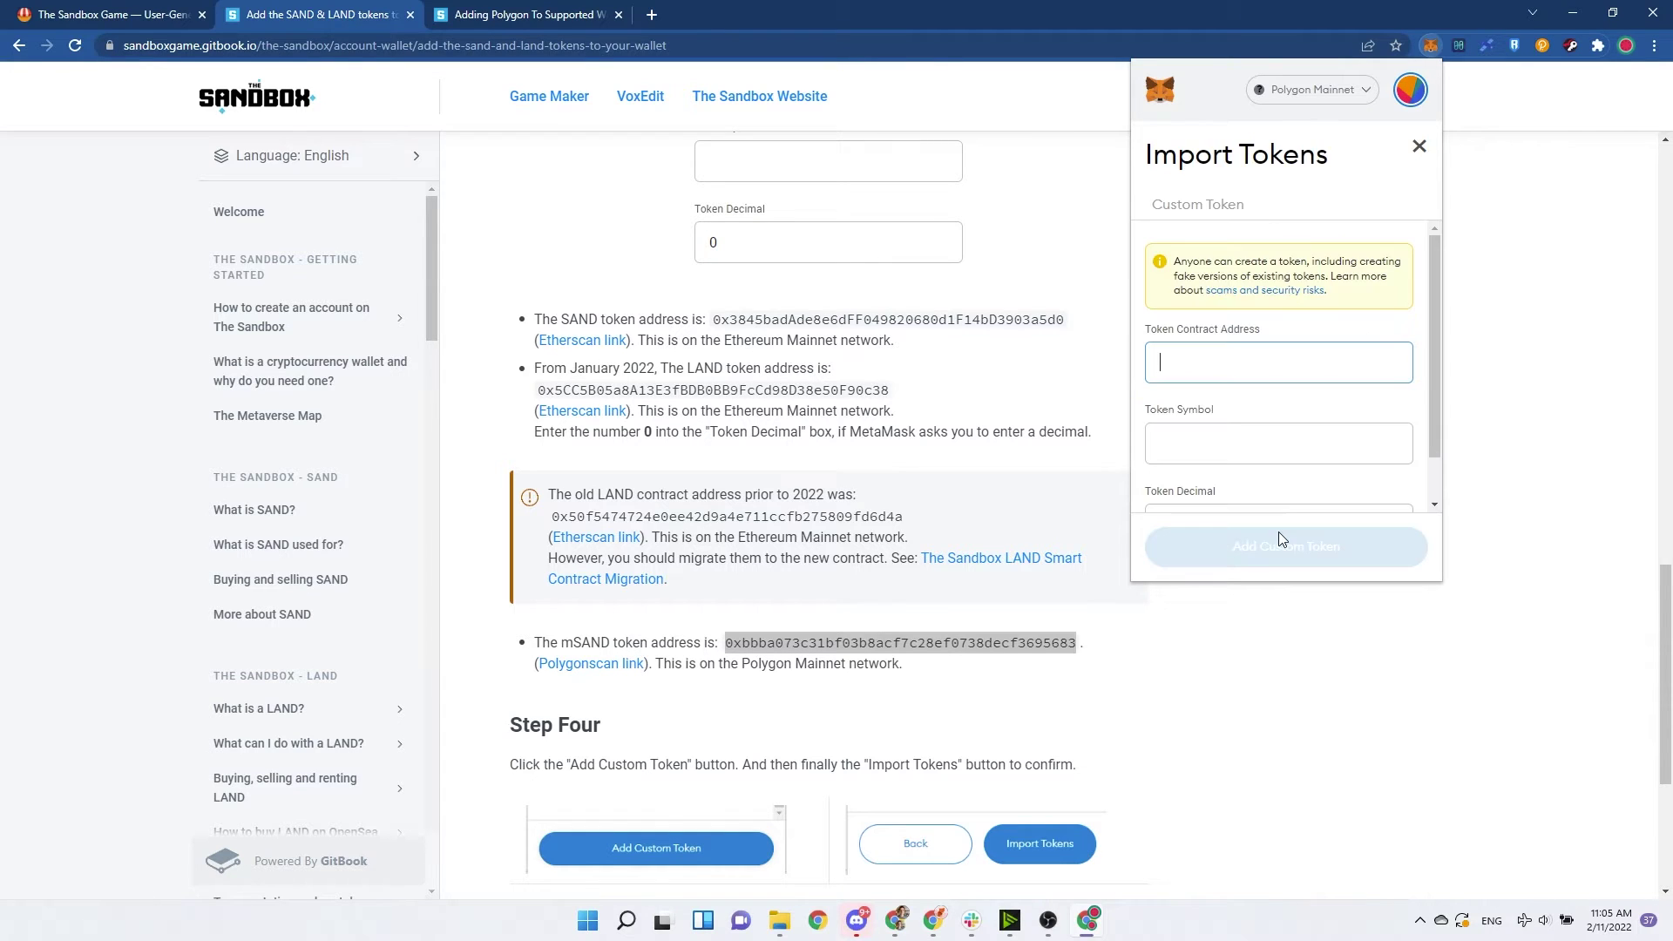
{"action": "key", "text": "ctrl+v"}
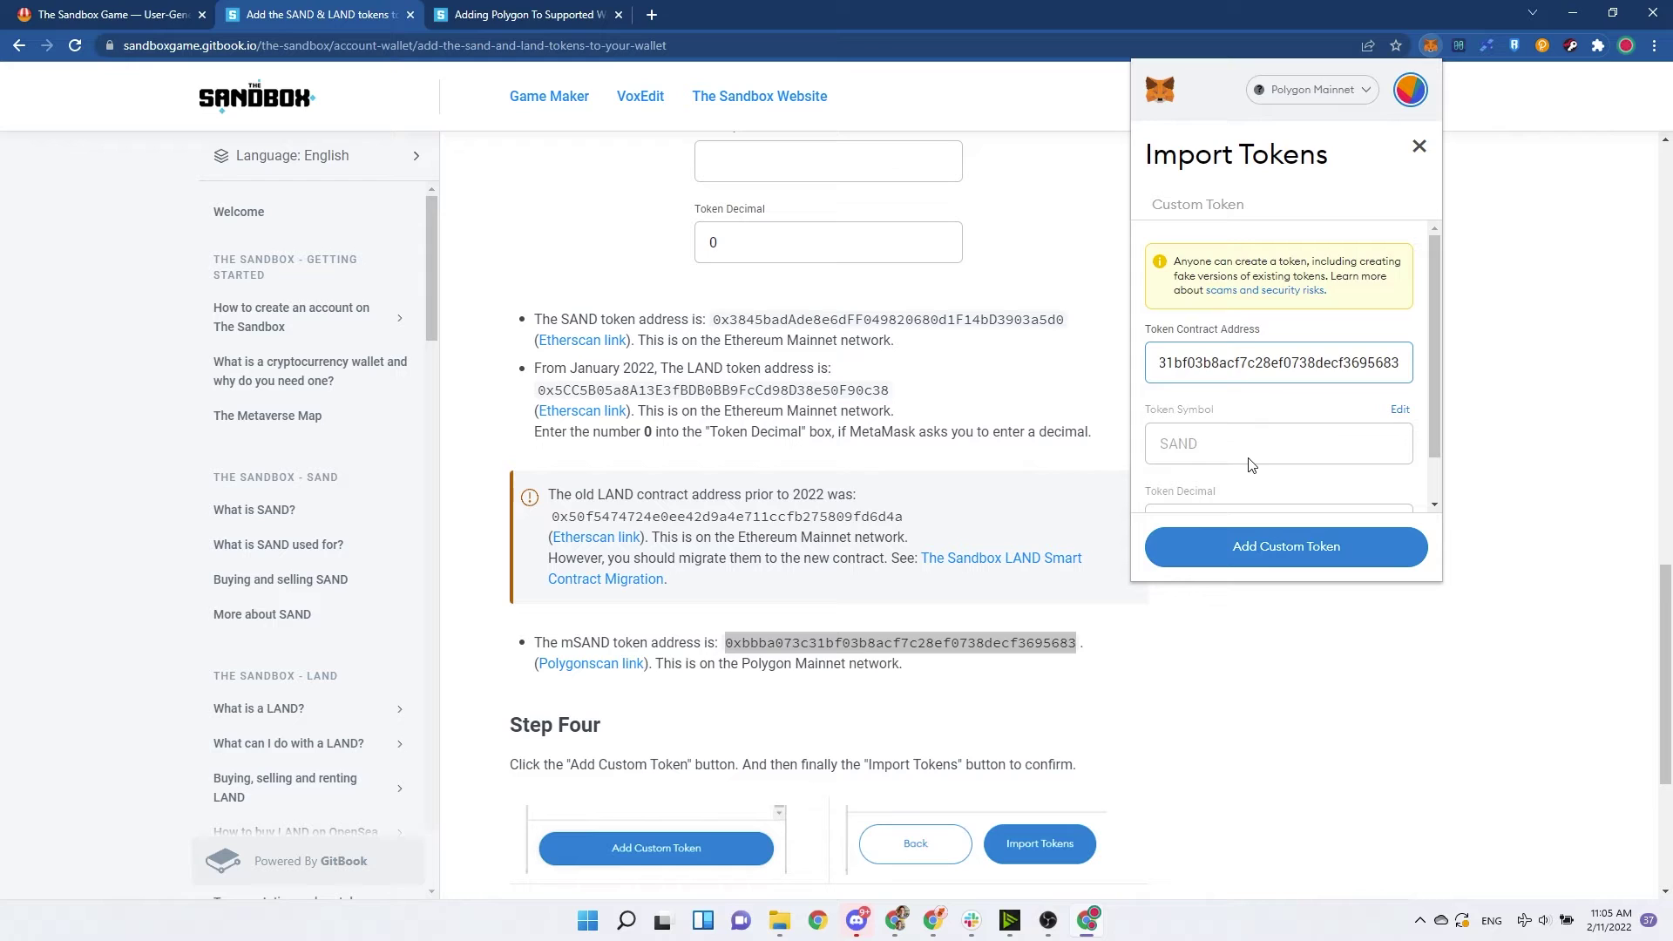
{"action": "left_click", "coordinate": [1265, 549]}
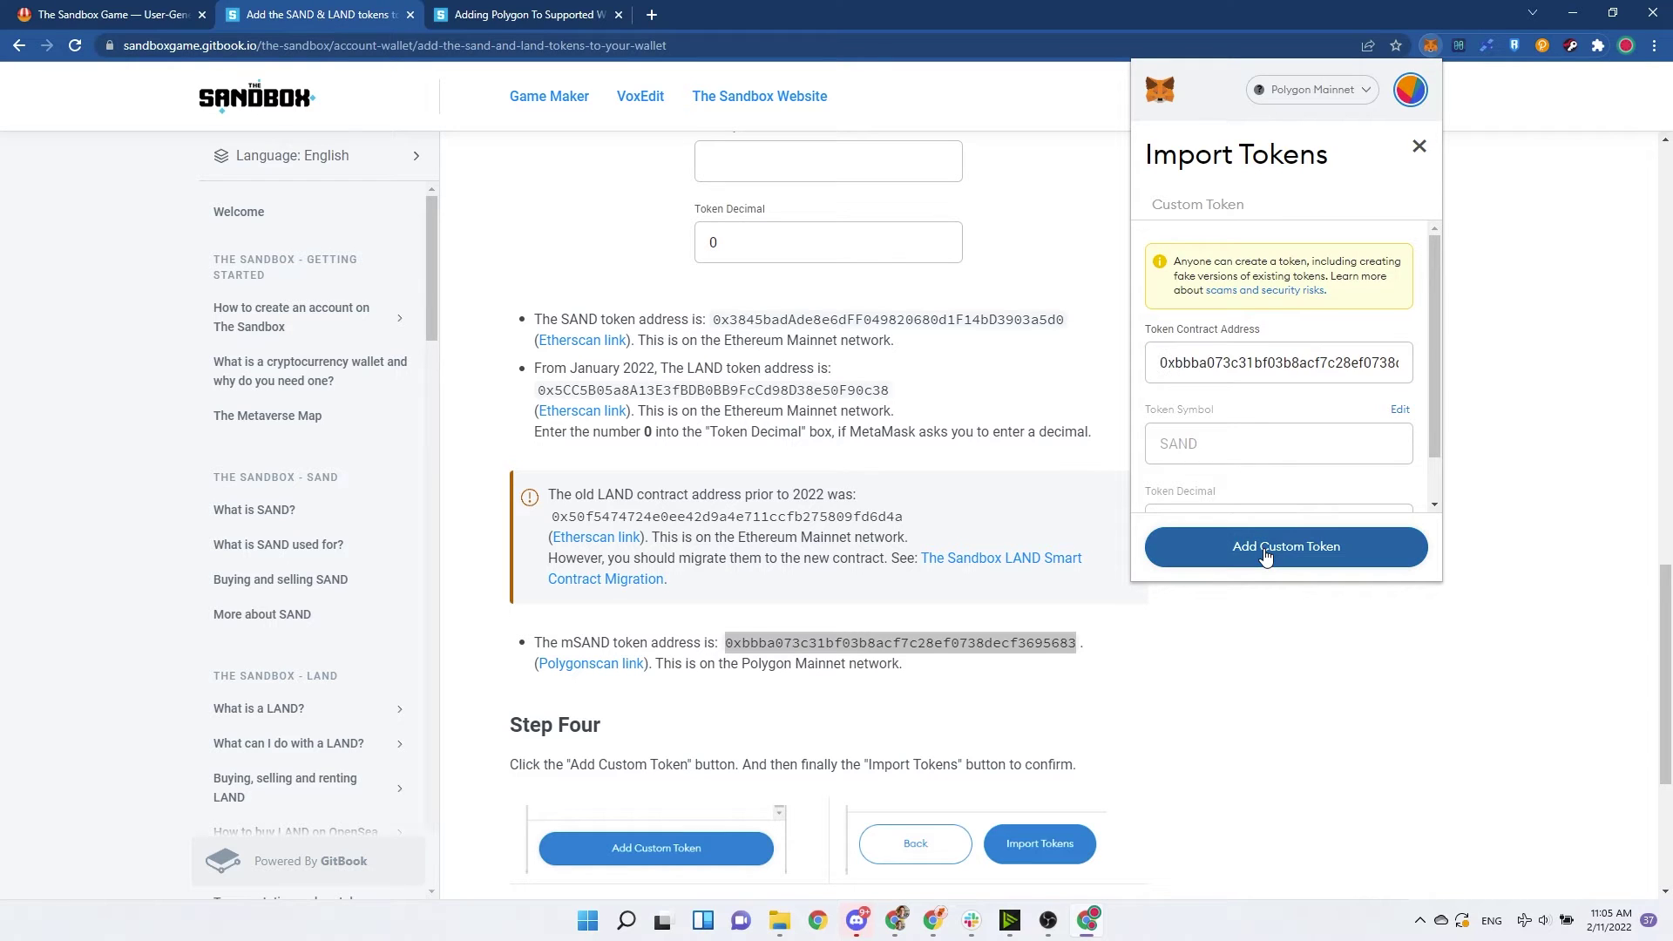
{"action": "scroll", "coordinate": [1275, 496], "scroll_direction": "down", "scroll_amount": 1}
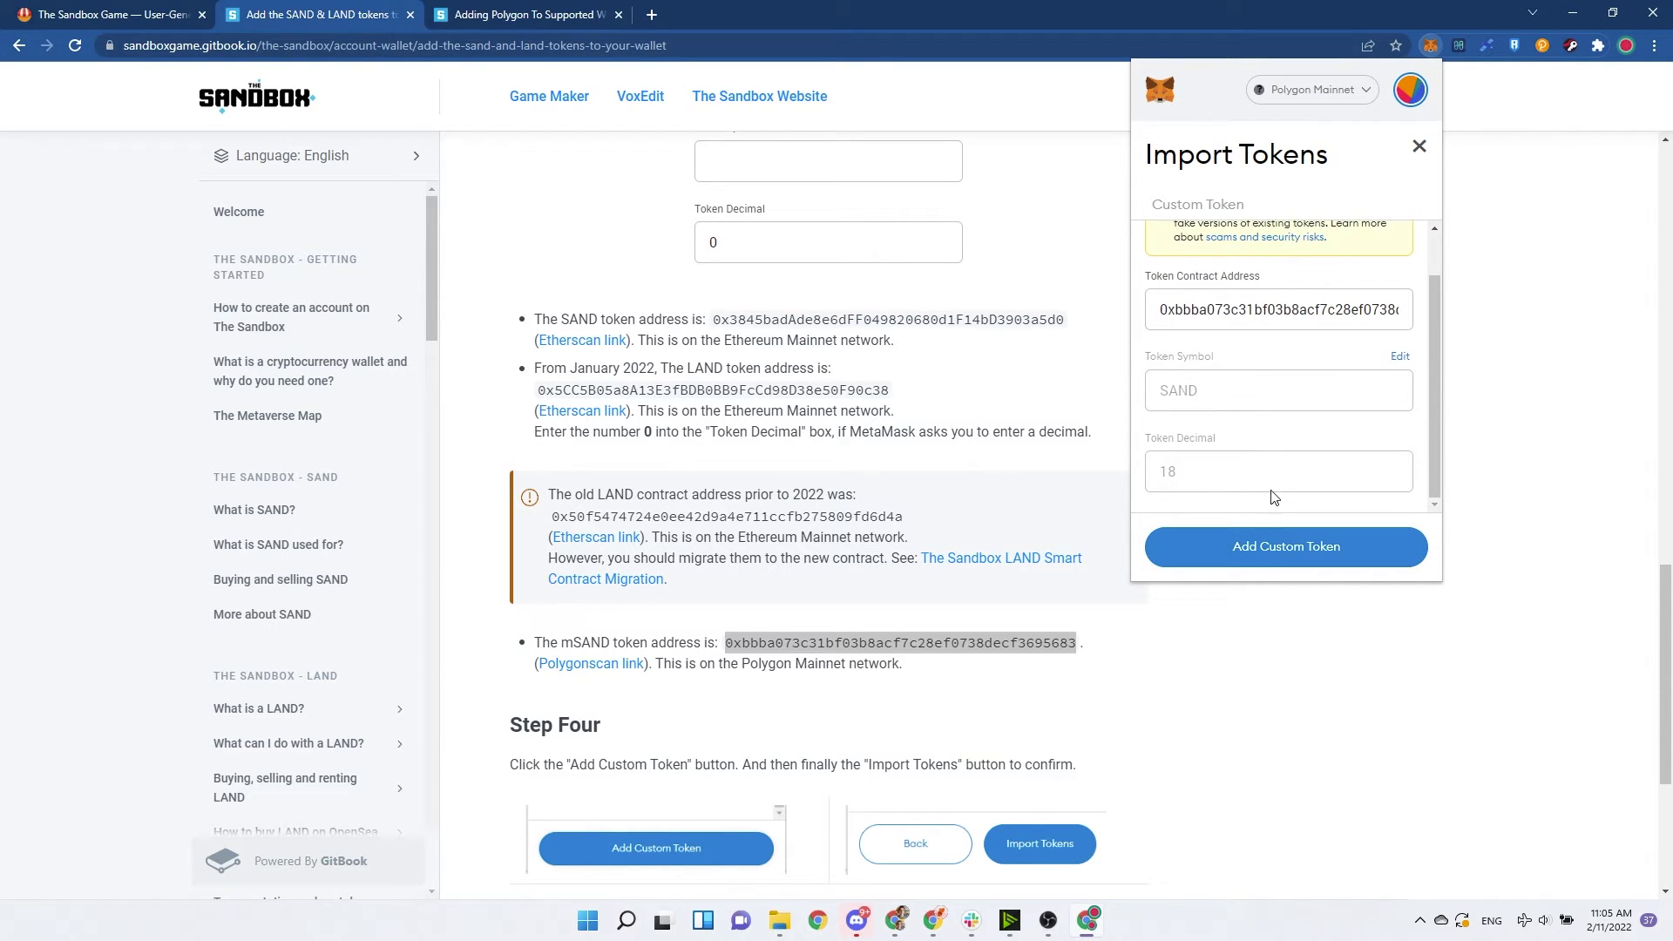
{"action": "left_click", "coordinate": [1266, 550]}
{"action": "left_click", "coordinate": [1308, 550]}
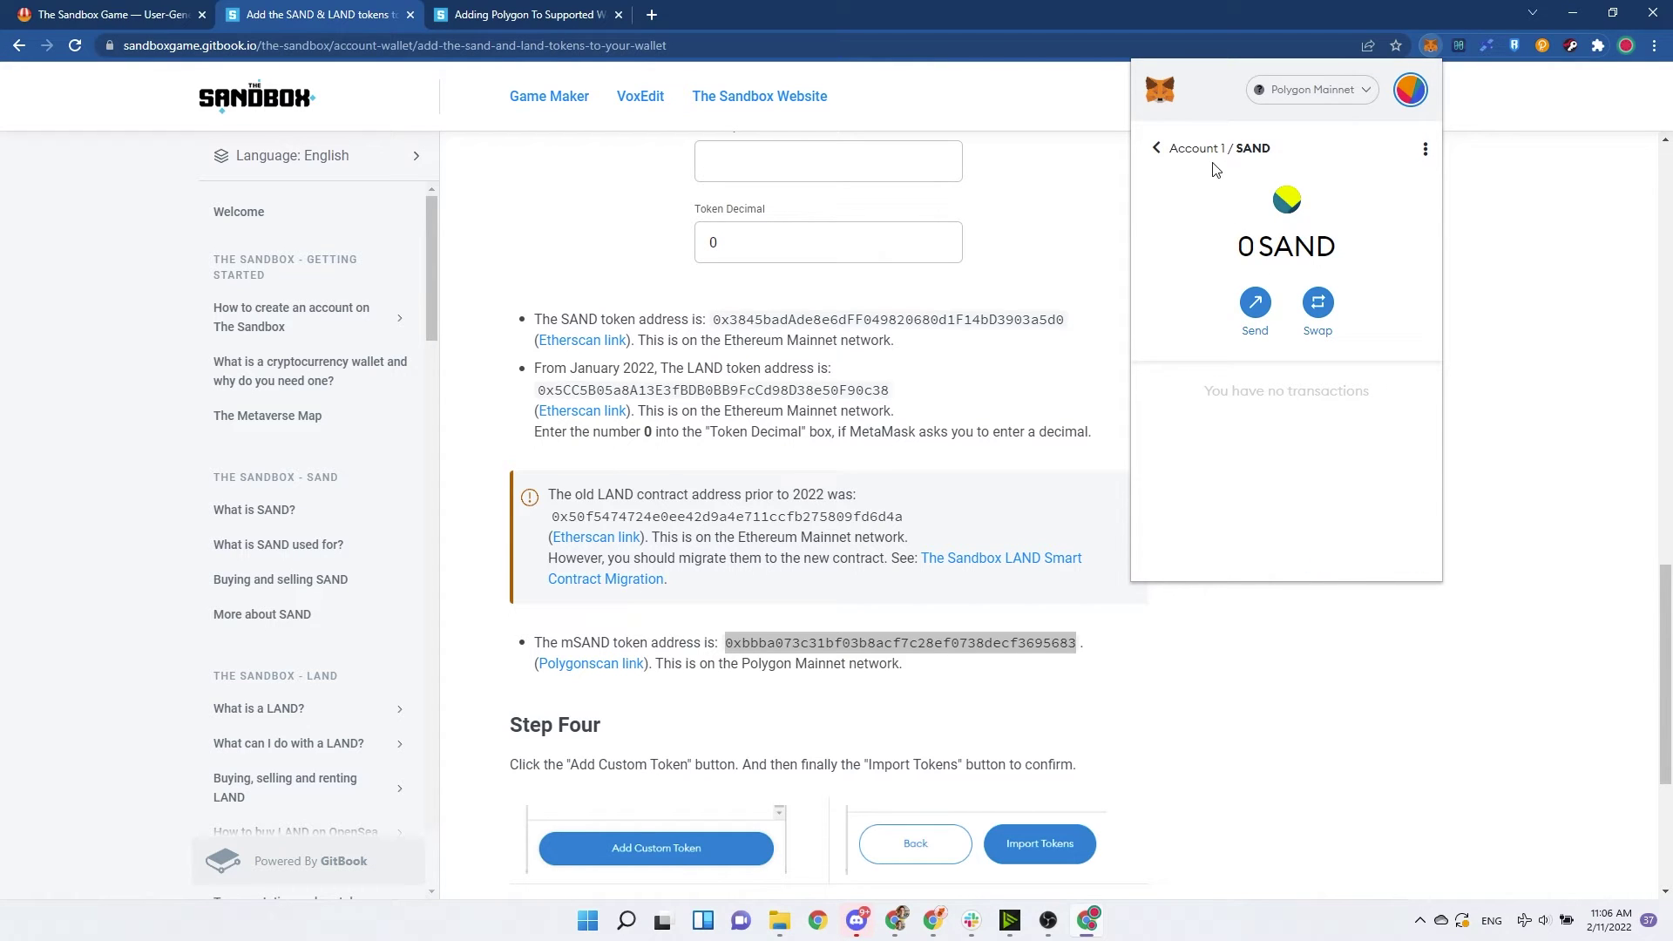
{"action": "left_click", "coordinate": [1170, 150]}
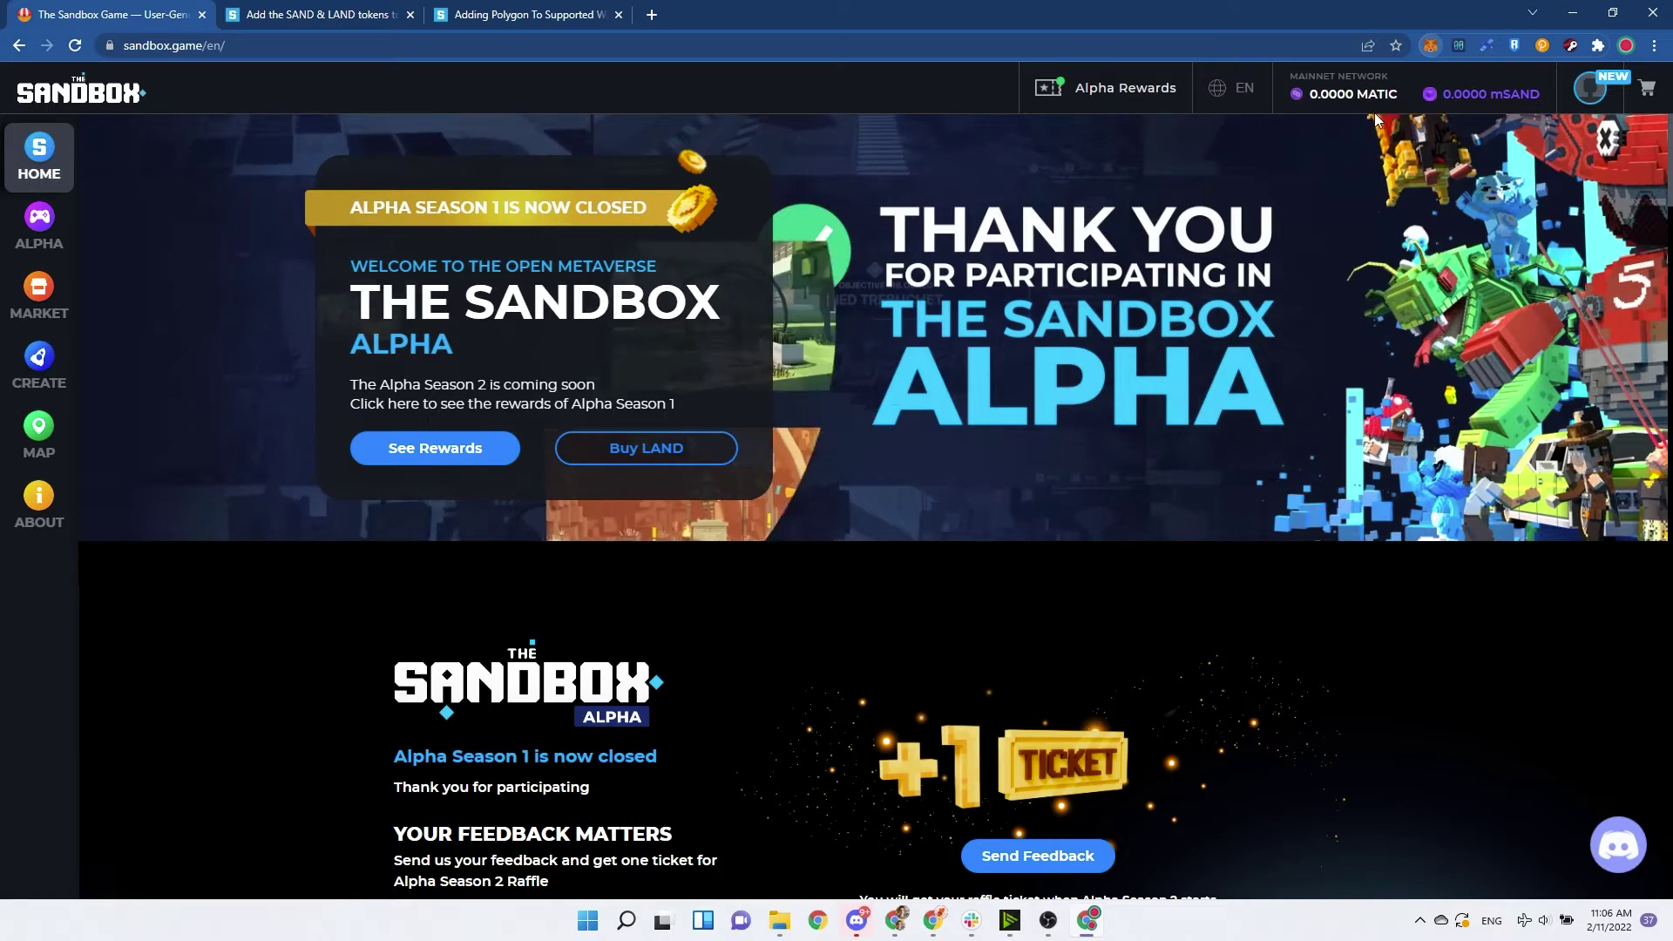
Step: Switch MetaMask to Ethereum Mainnet and open the Sandbox profile page
{"action": "left_click", "coordinate": [1430, 44]}
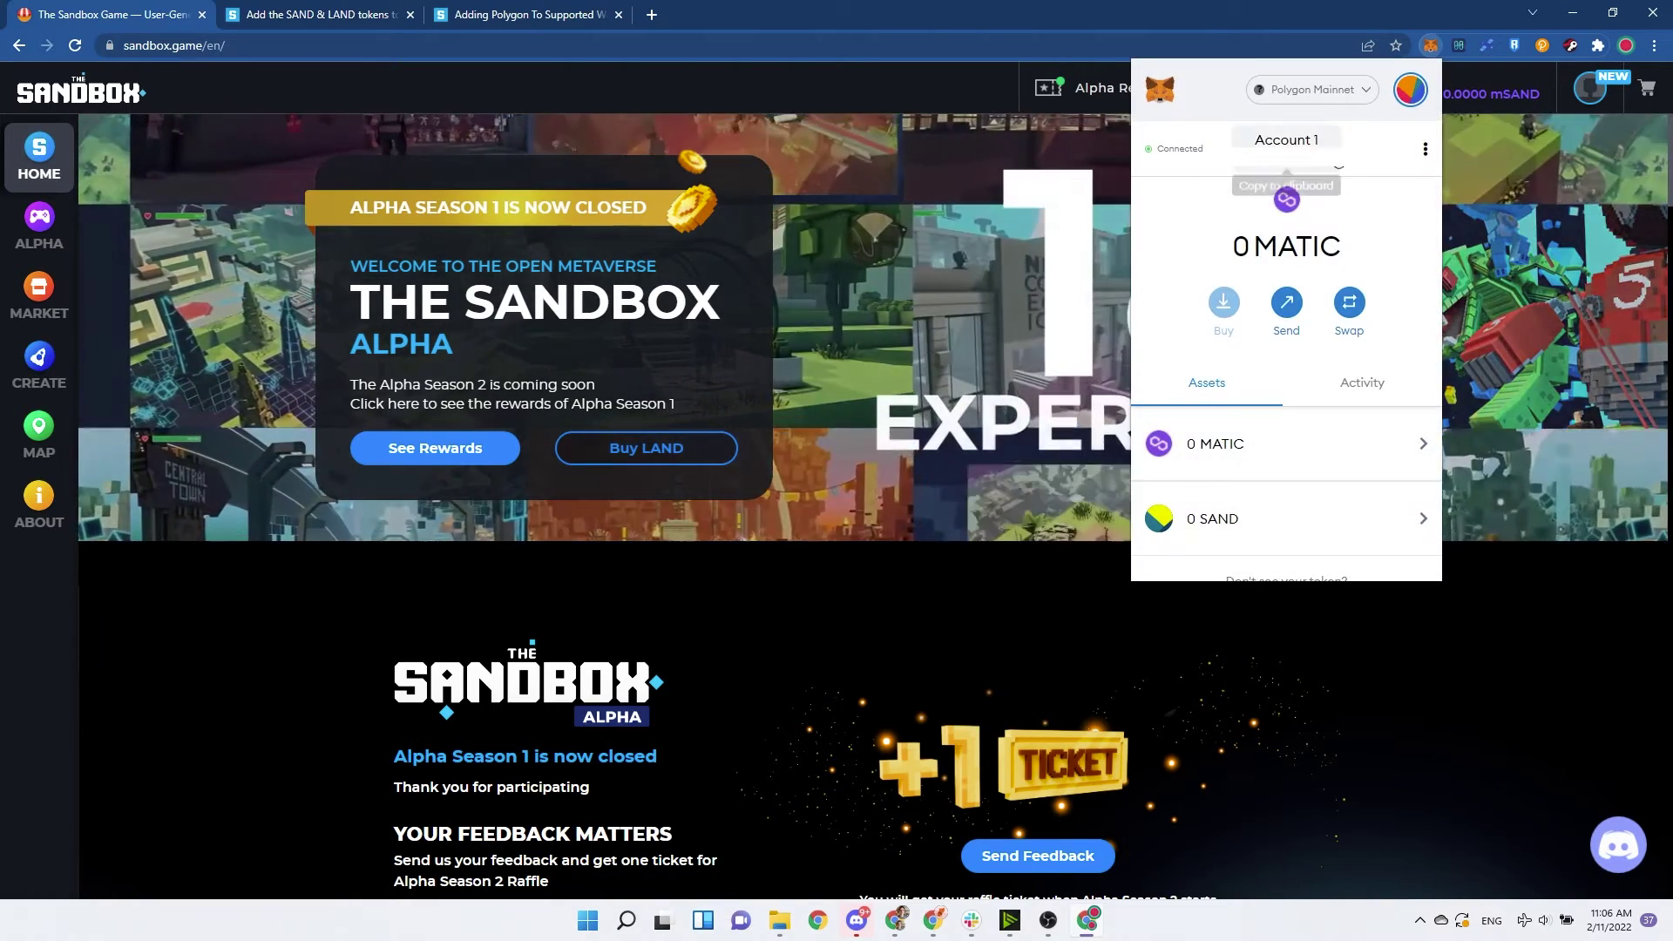
{"action": "left_click", "coordinate": [1312, 89]}
{"action": "left_click", "coordinate": [1288, 215]}
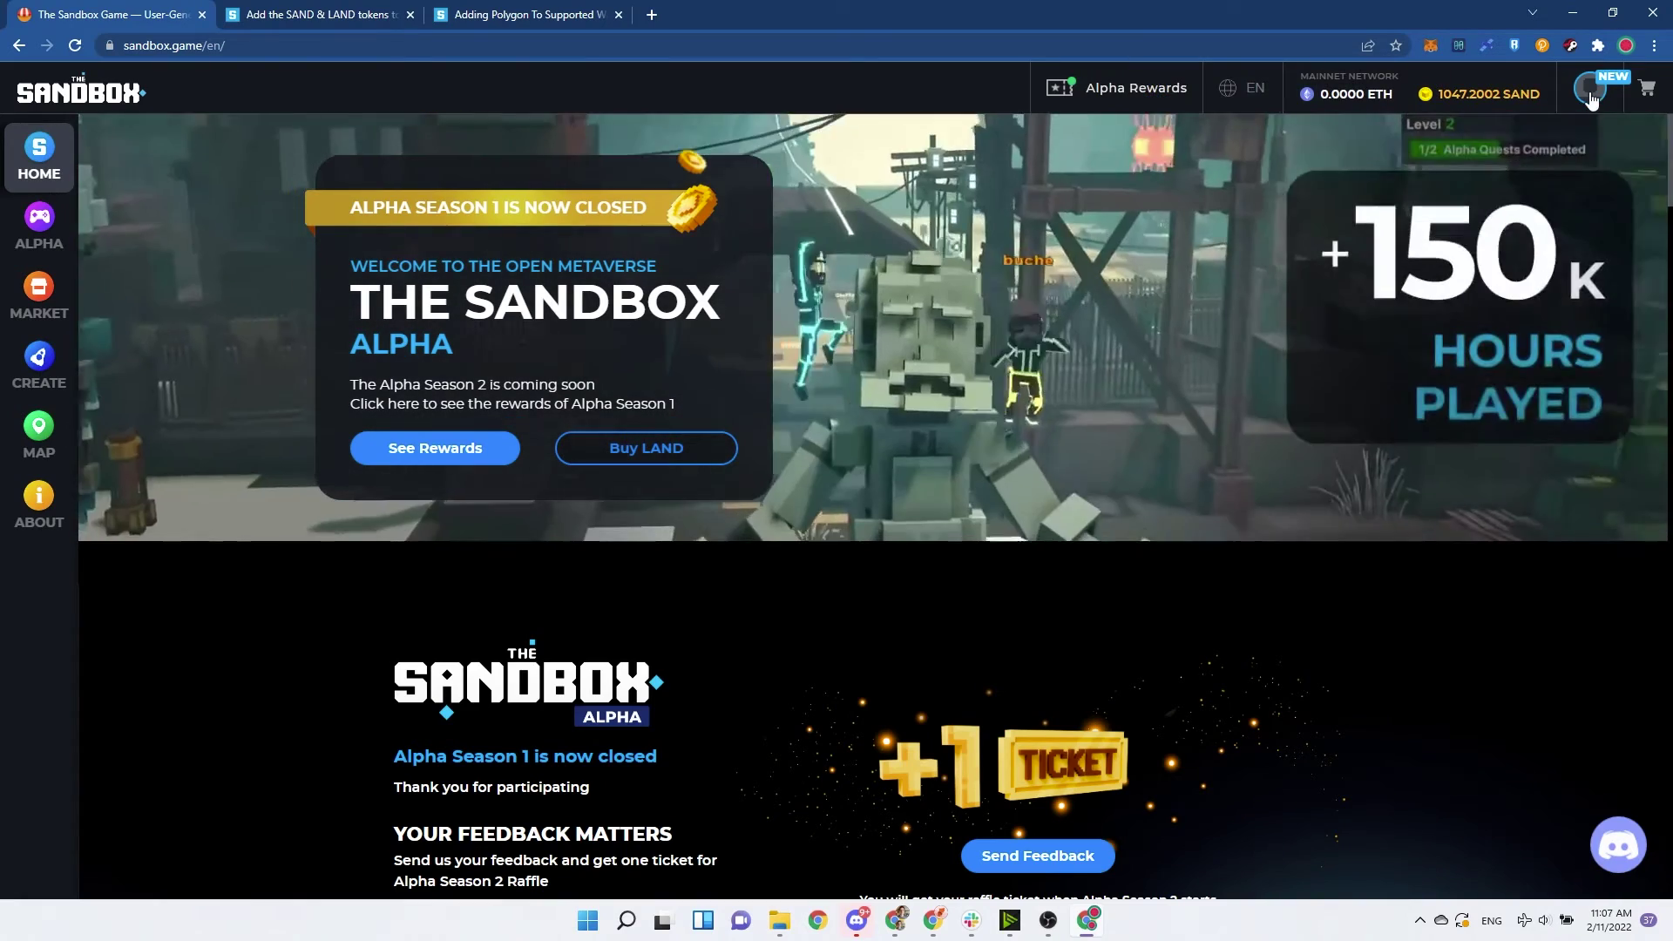
{"action": "left_click", "coordinate": [1590, 87]}
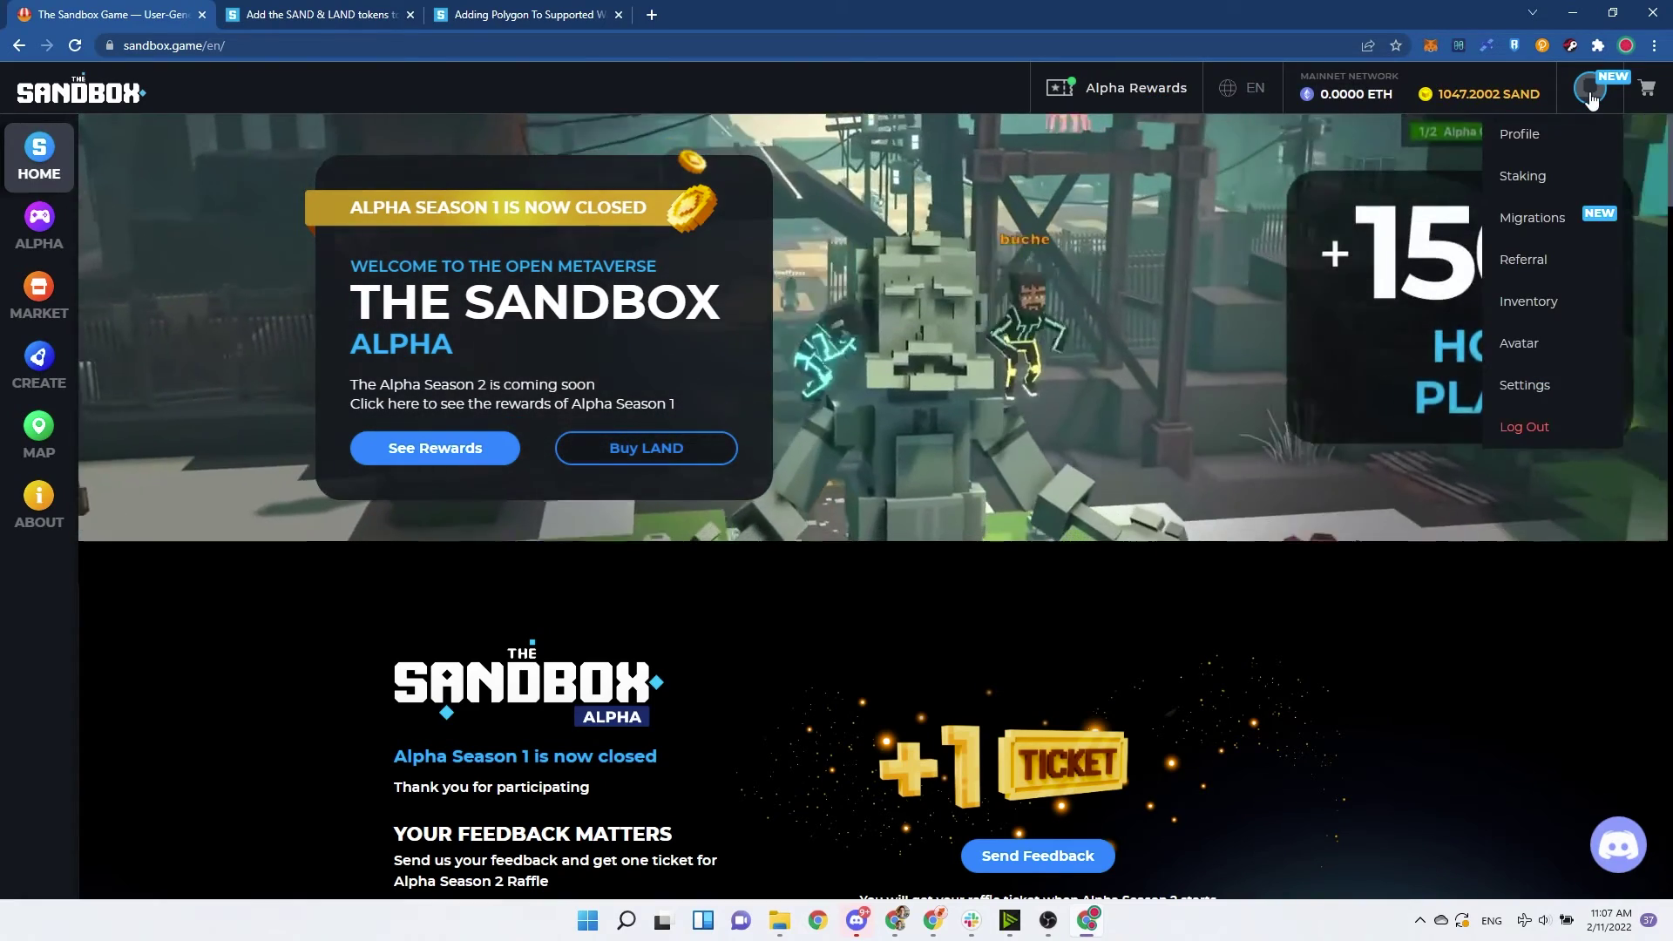
{"action": "left_click", "coordinate": [1555, 156]}
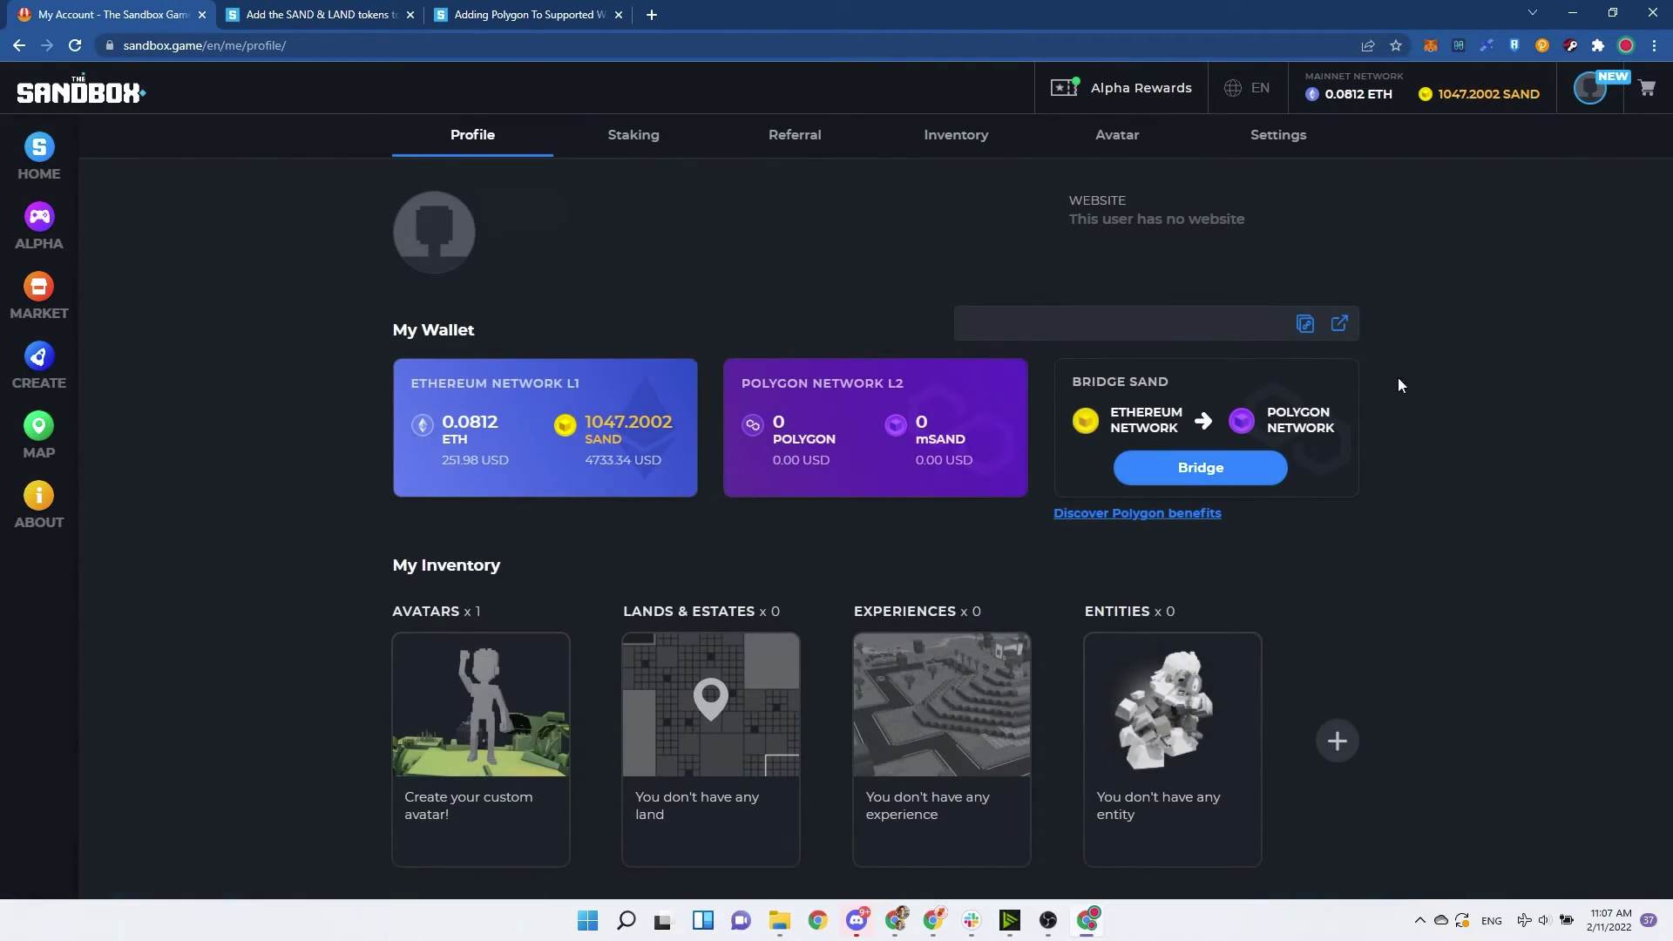
Step: Open the Polygon Bridge and sign in with MetaMask
{"action": "left_click", "coordinate": [1231, 483]}
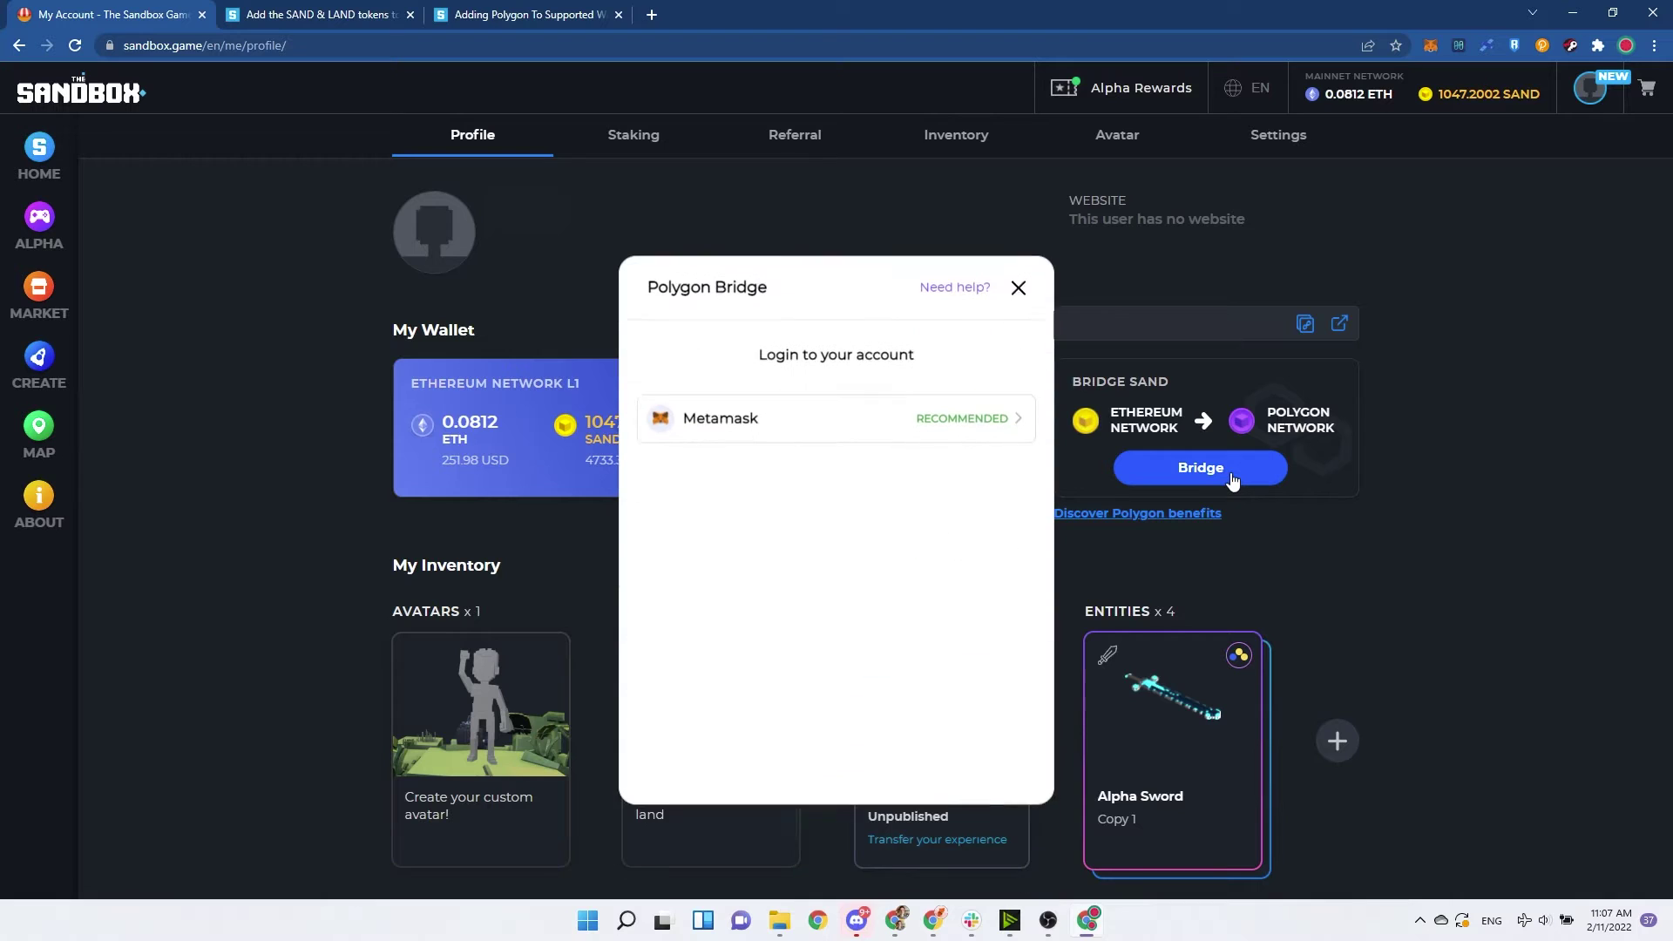
{"action": "left_click", "coordinate": [925, 379]}
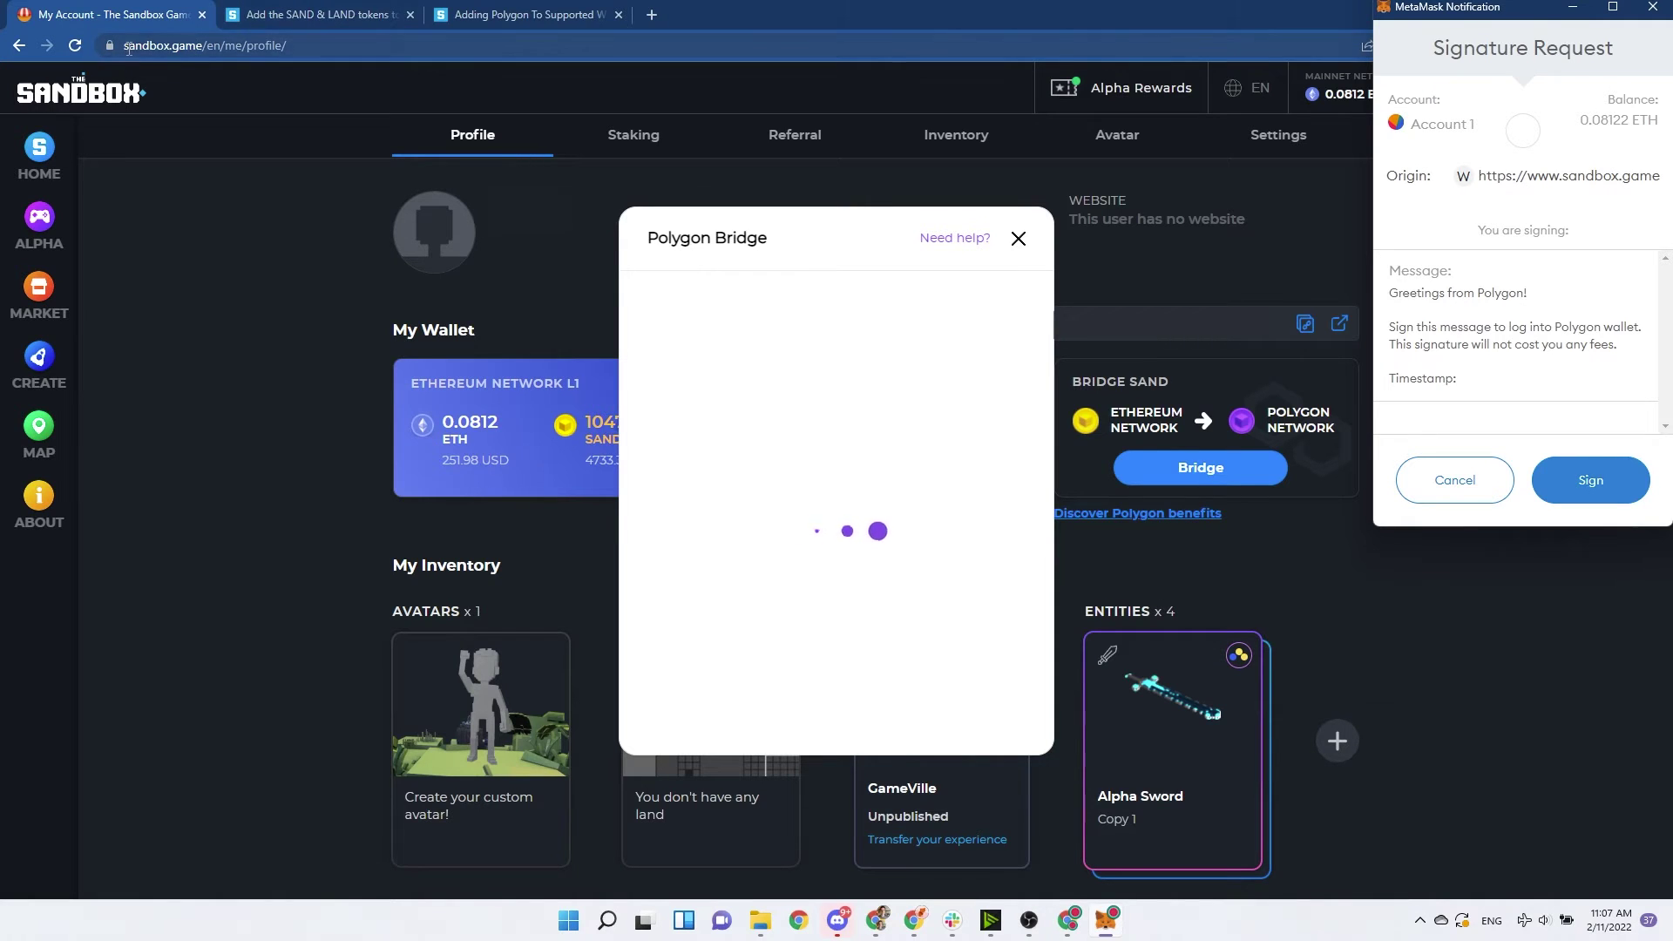
{"action": "left_click", "coordinate": [1605, 494]}
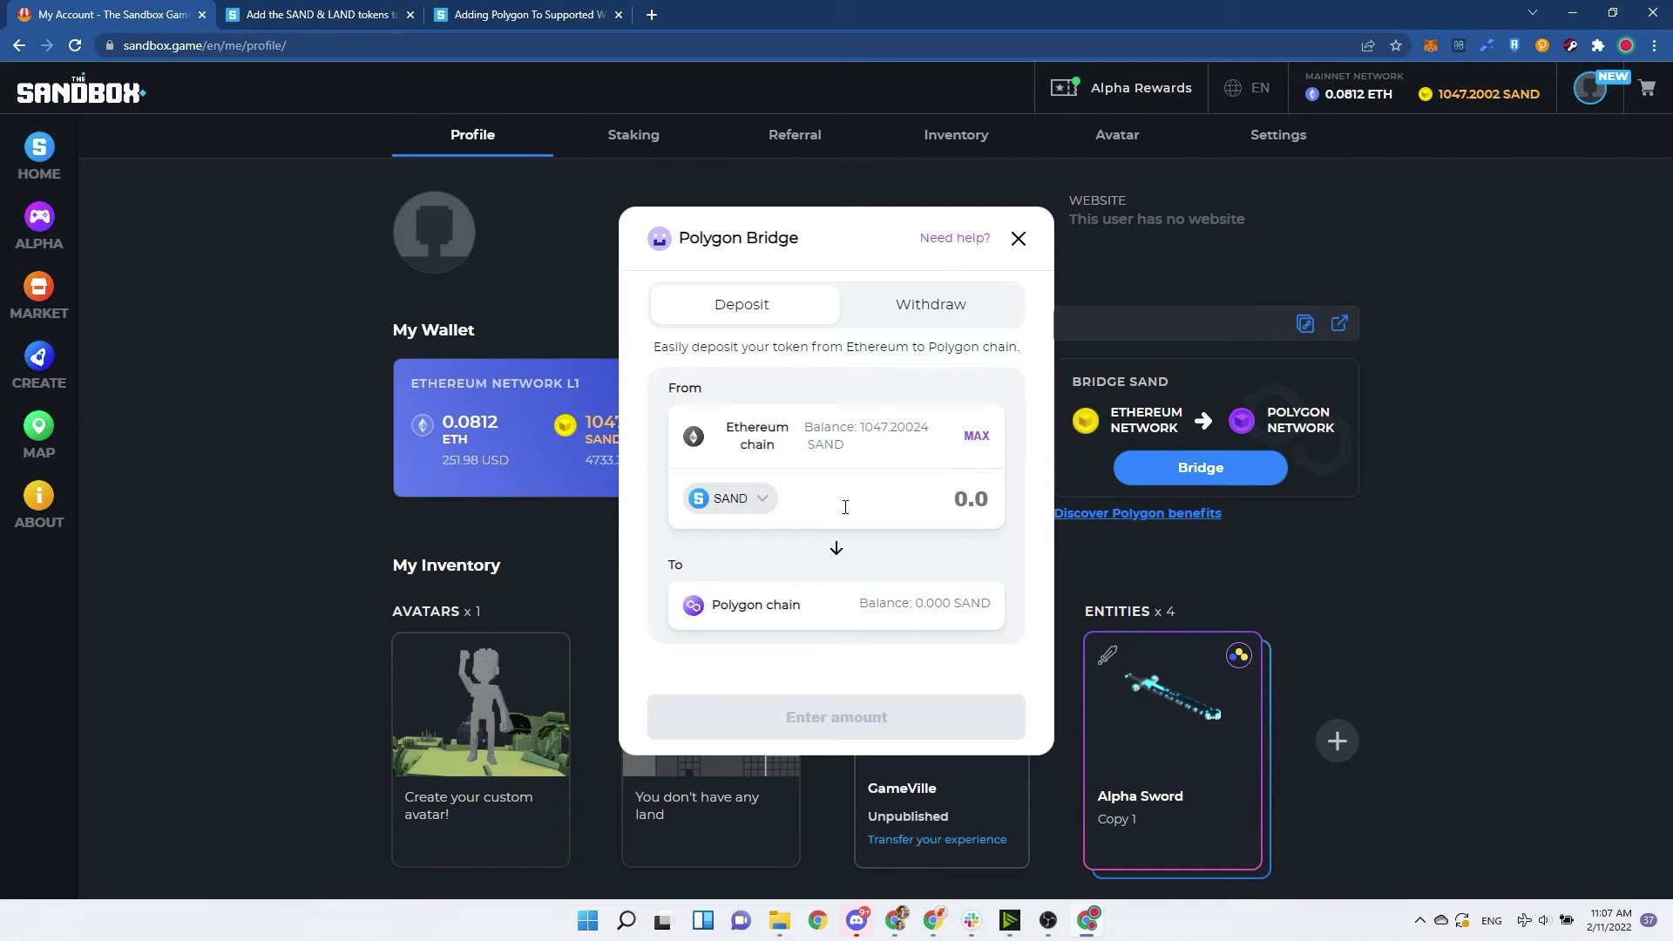
{"action": "type", "text": "10"}
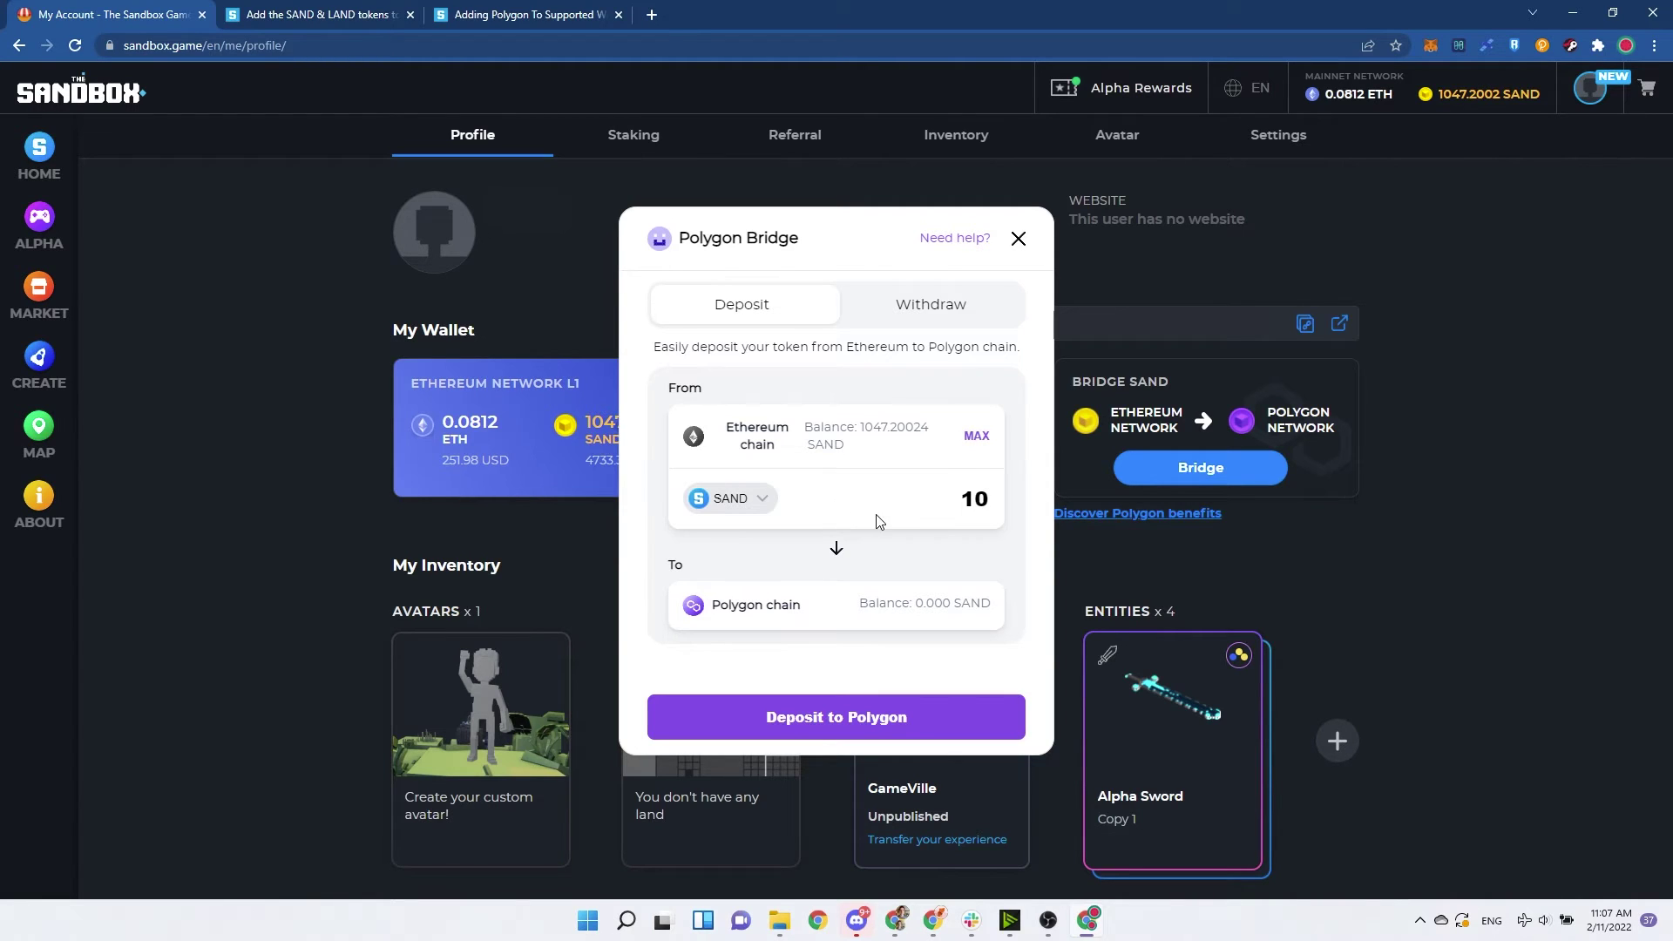
Step: Start the 10 SAND deposit to Polygon and approve SAND access in MetaMask
{"action": "left_click", "coordinate": [883, 720]}
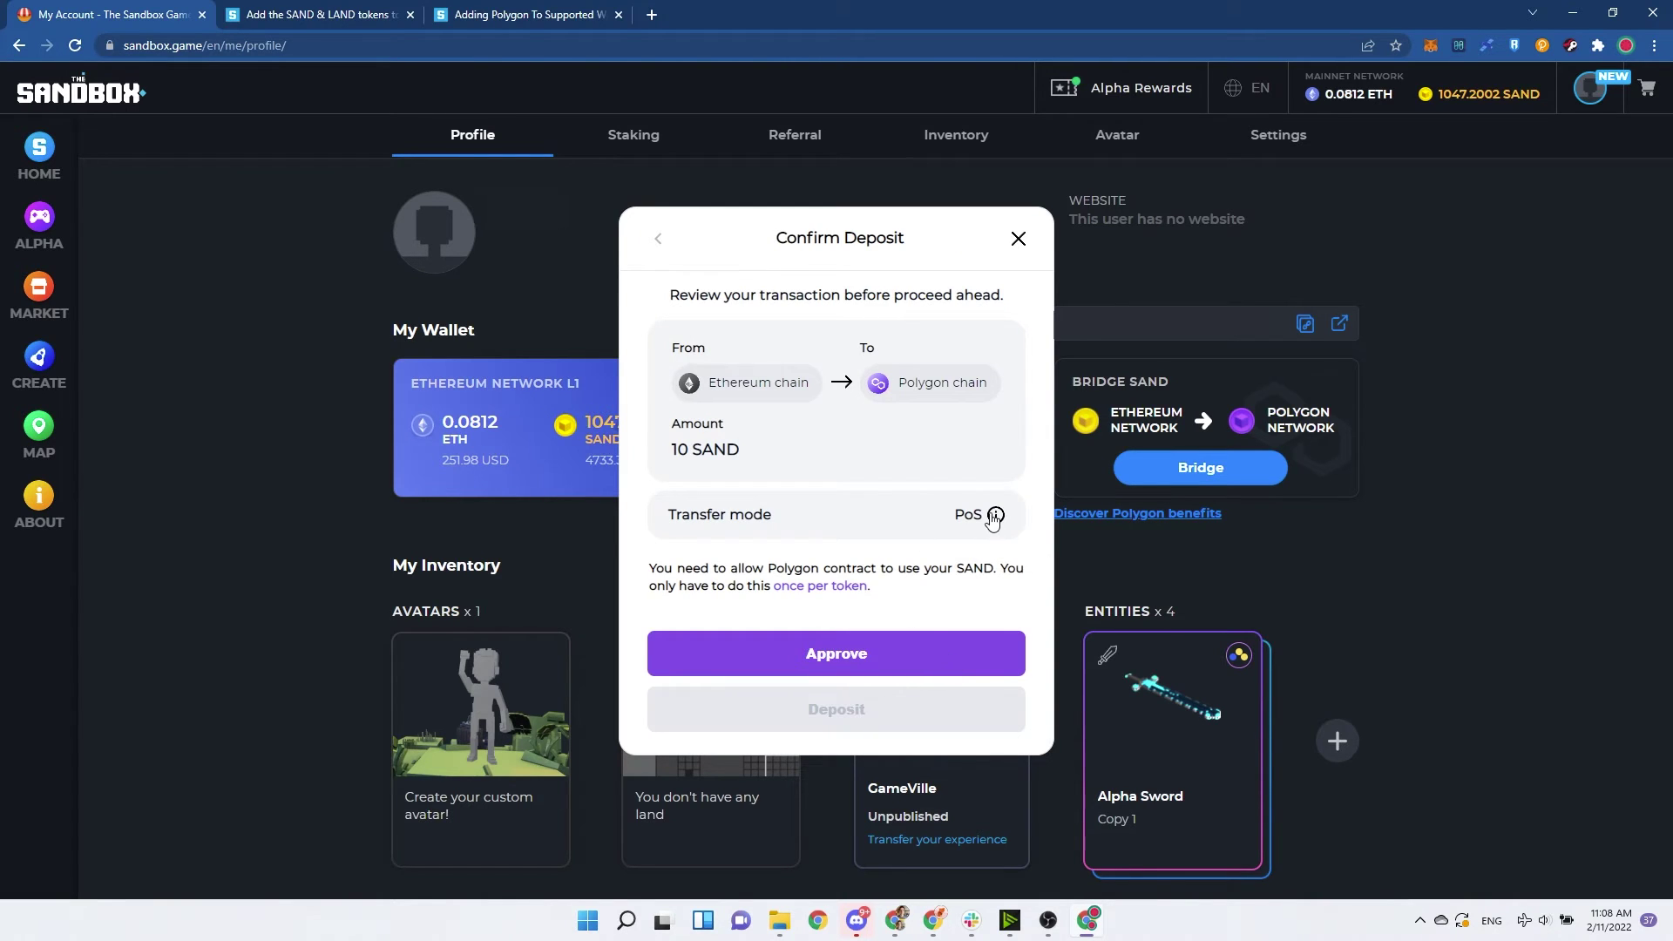
{"action": "left_click", "coordinate": [889, 654]}
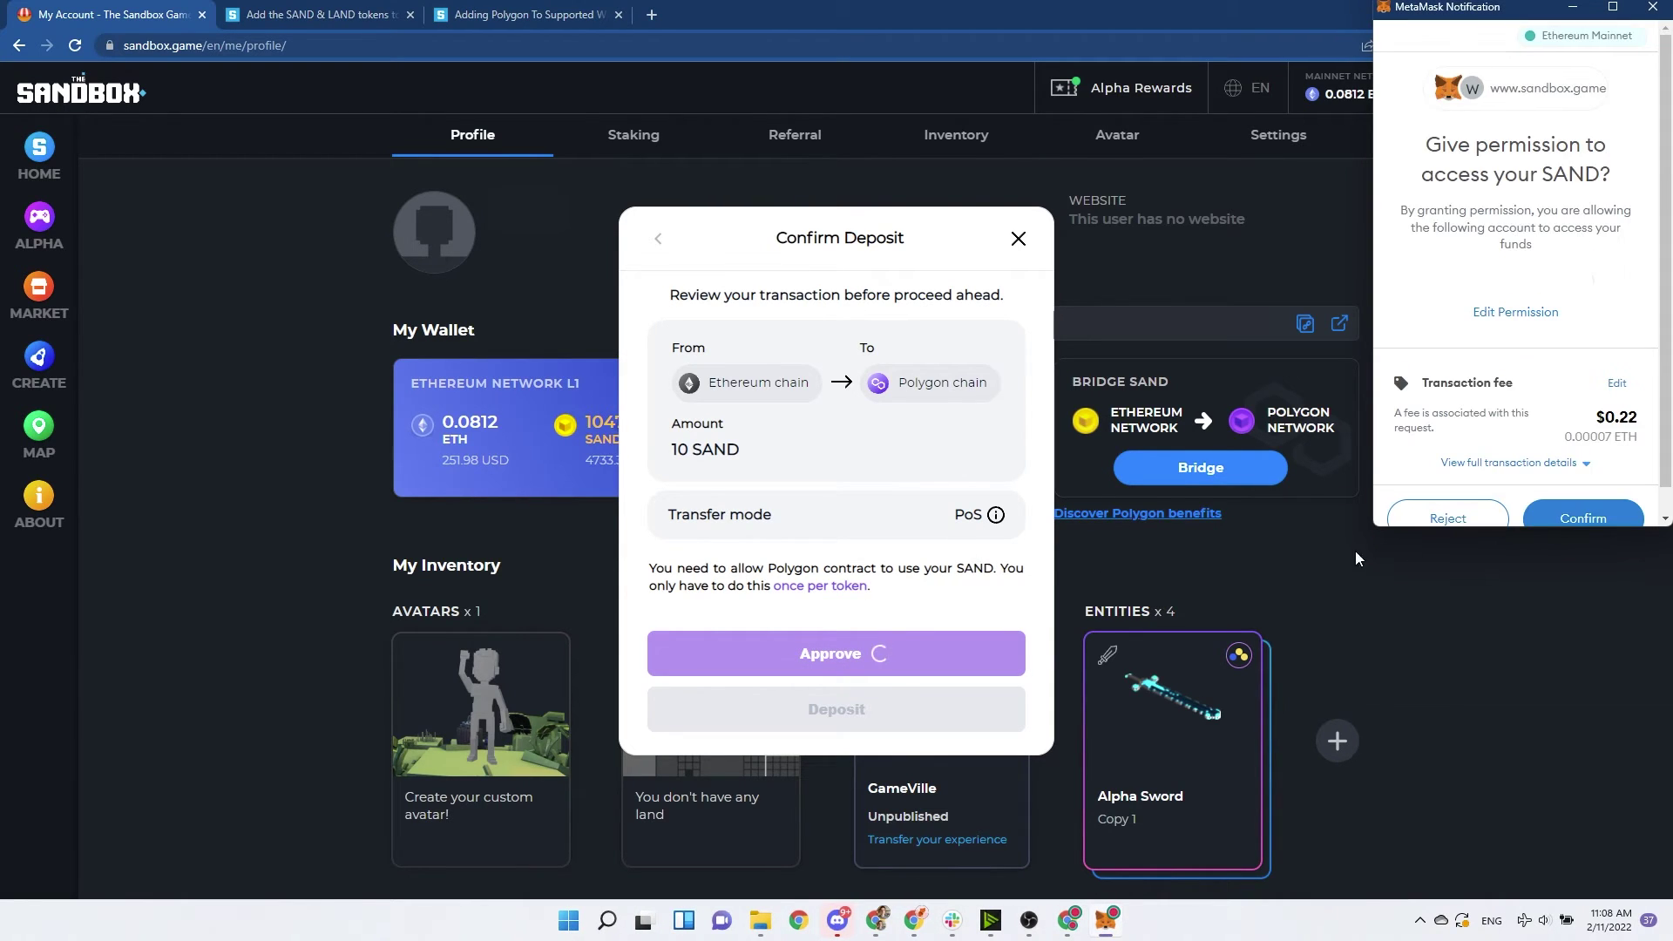
{"action": "left_click", "coordinate": [1620, 514]}
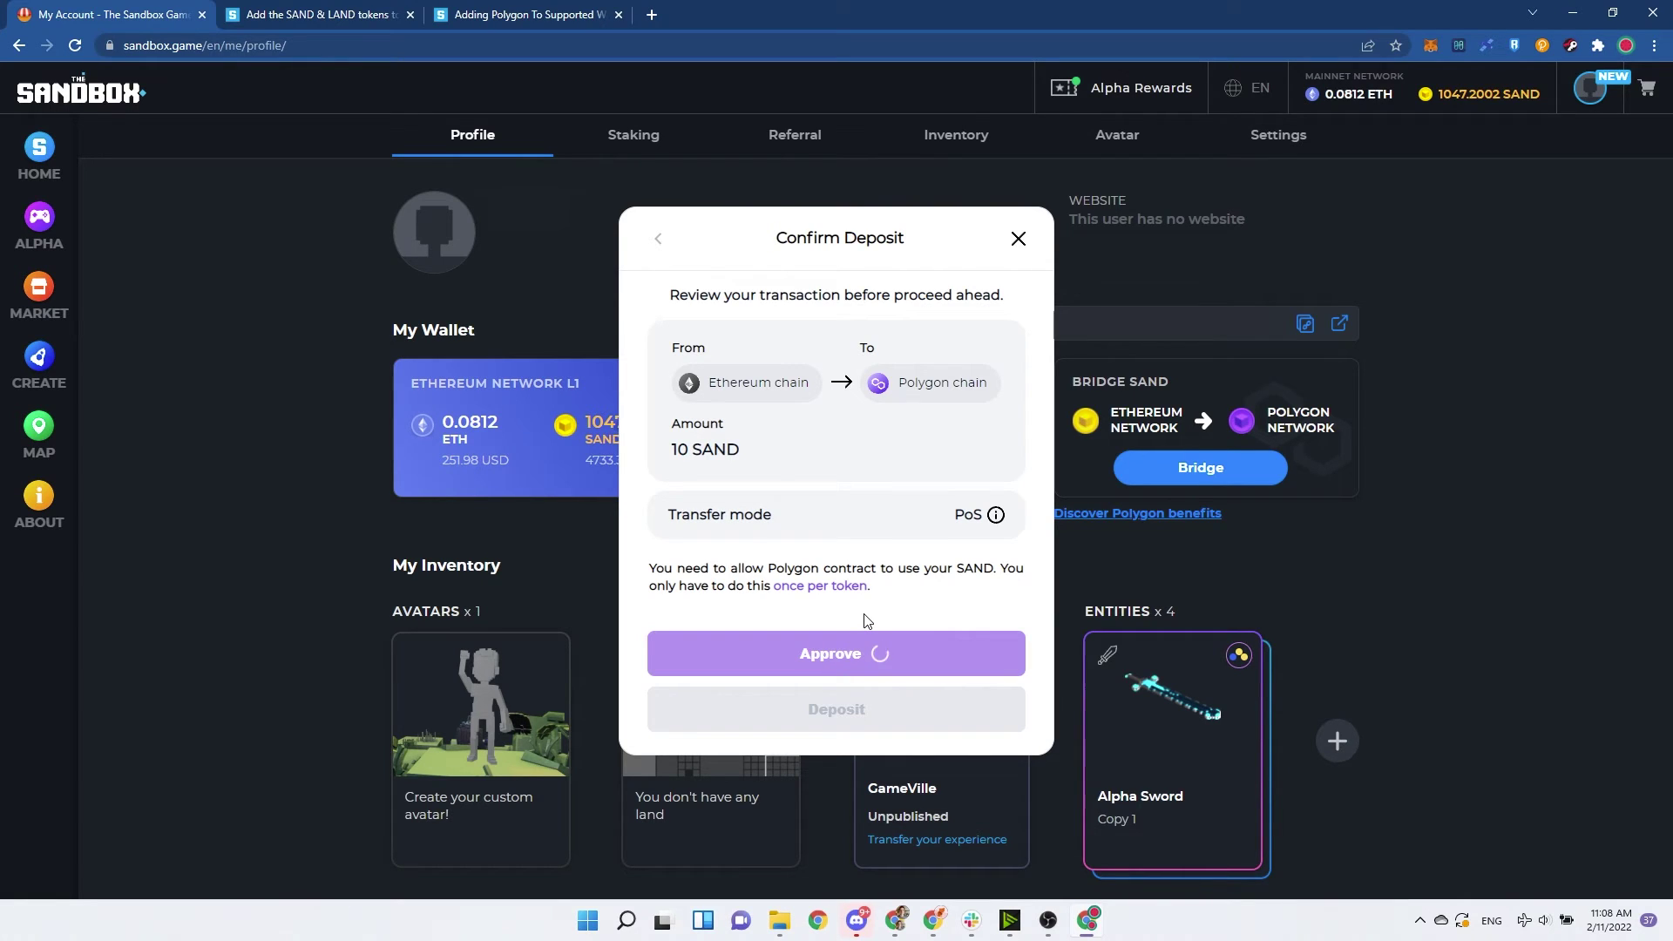
Step: Submit the 10 SAND deposit and confirm the transaction in MetaMask
{"action": "left_click", "coordinate": [990, 714]}
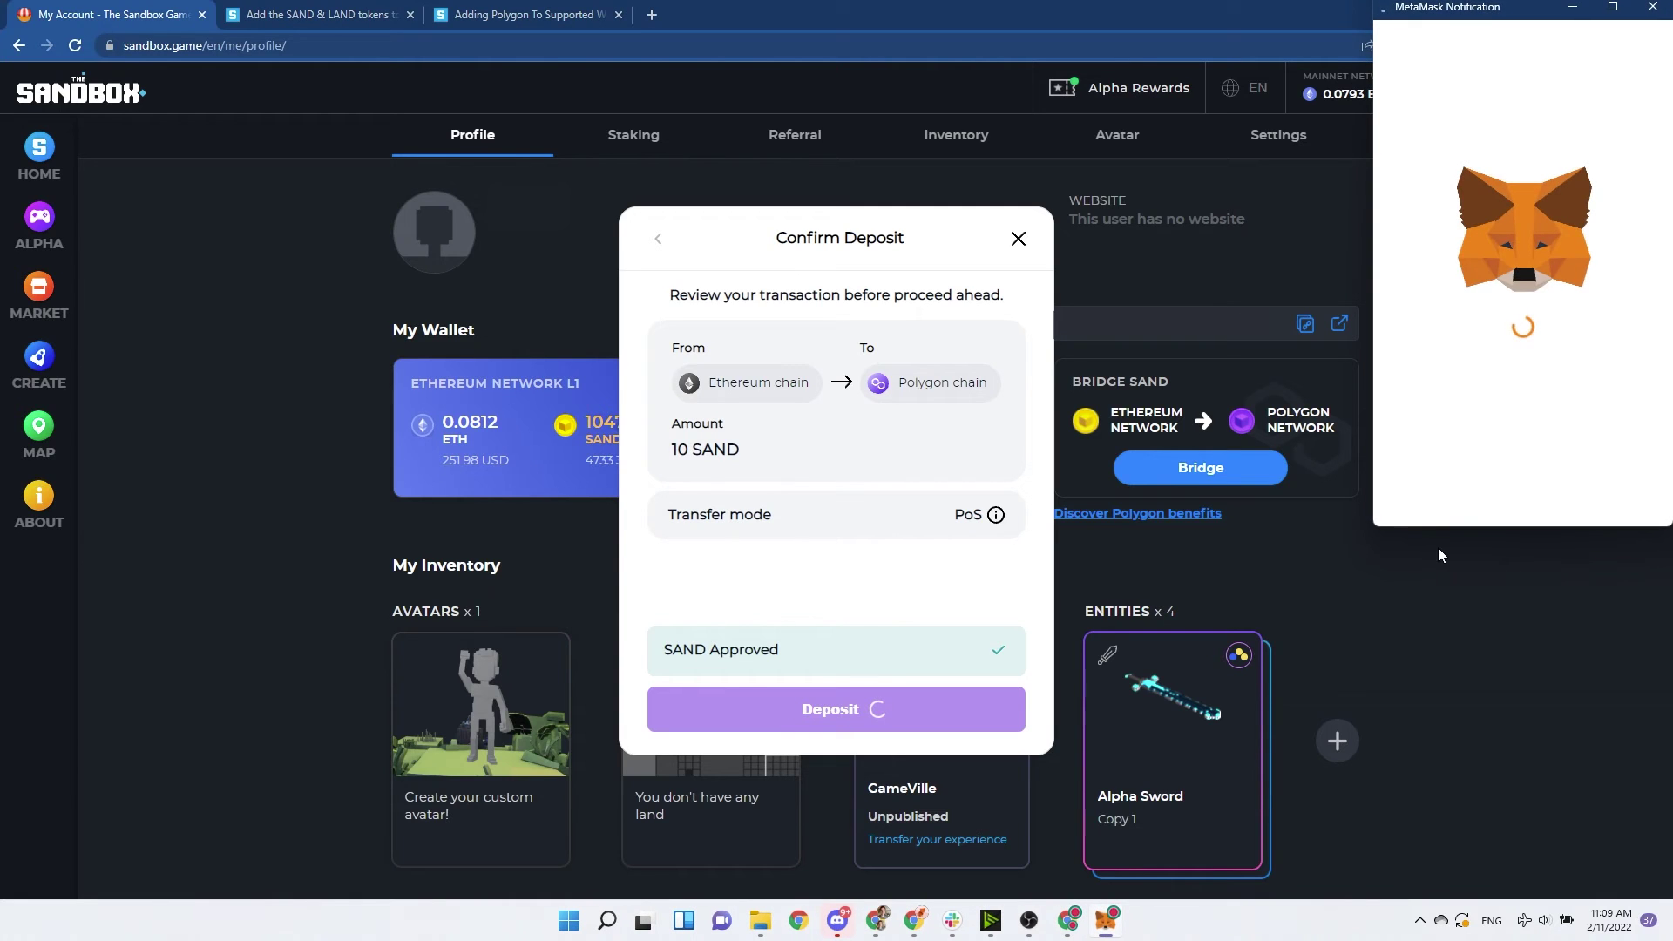
{"action": "scroll", "coordinate": [1625, 388], "scroll_direction": "down", "scroll_amount": 2}
{"action": "left_click", "coordinate": [1601, 503]}
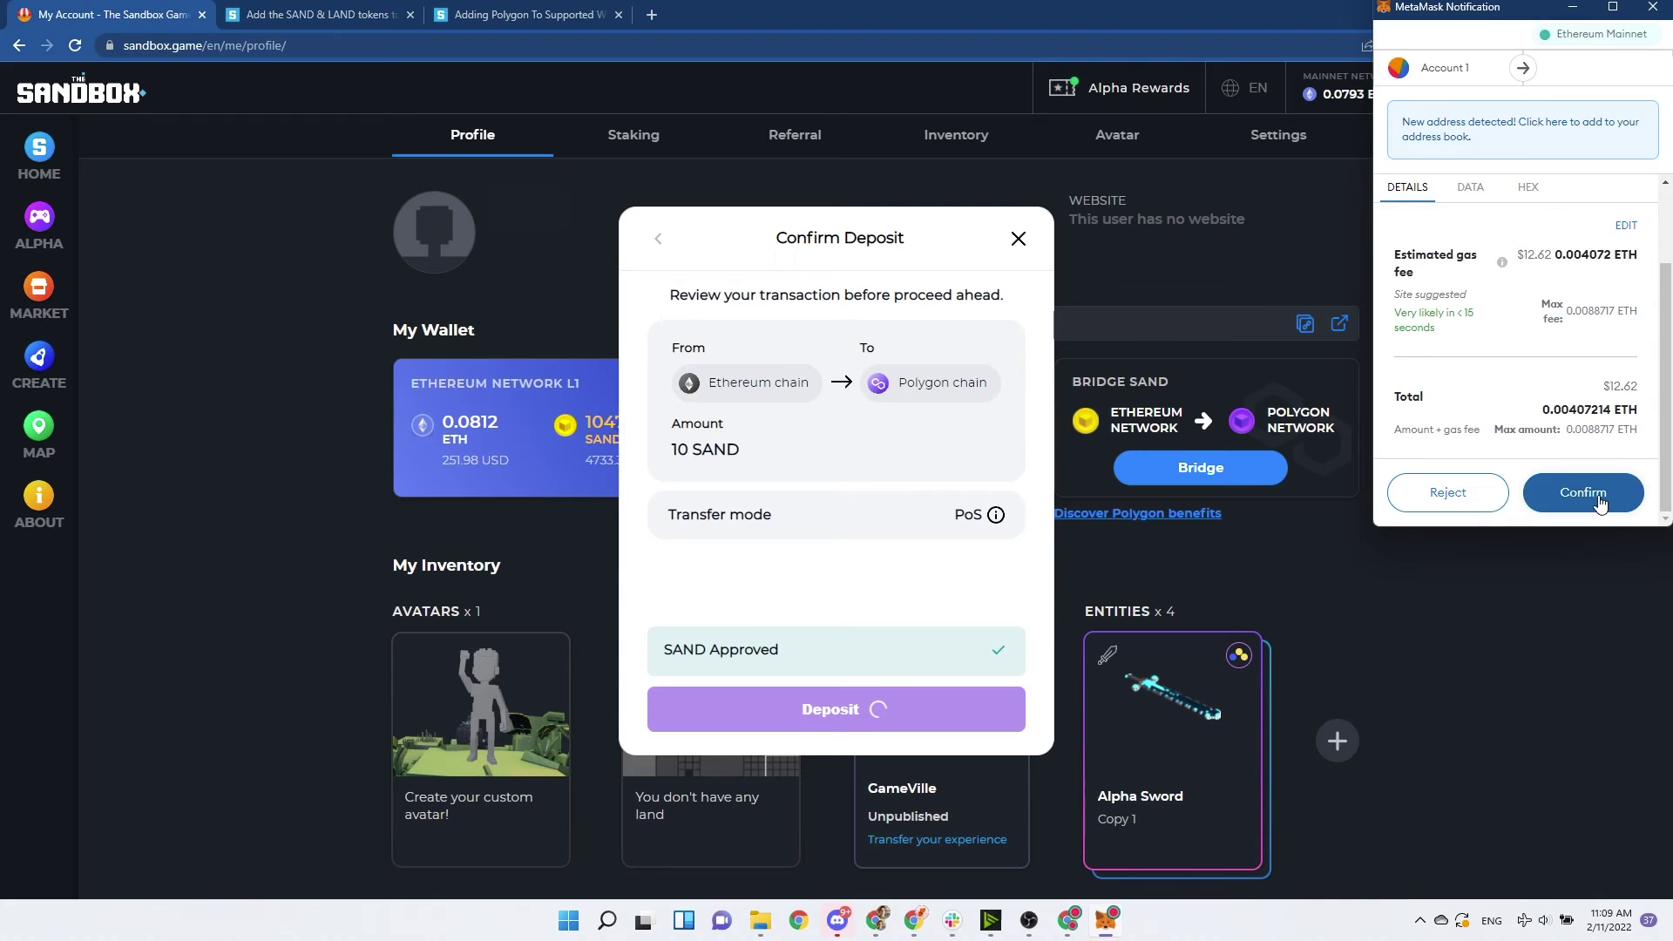
{"action": "left_click", "coordinate": [1601, 504]}
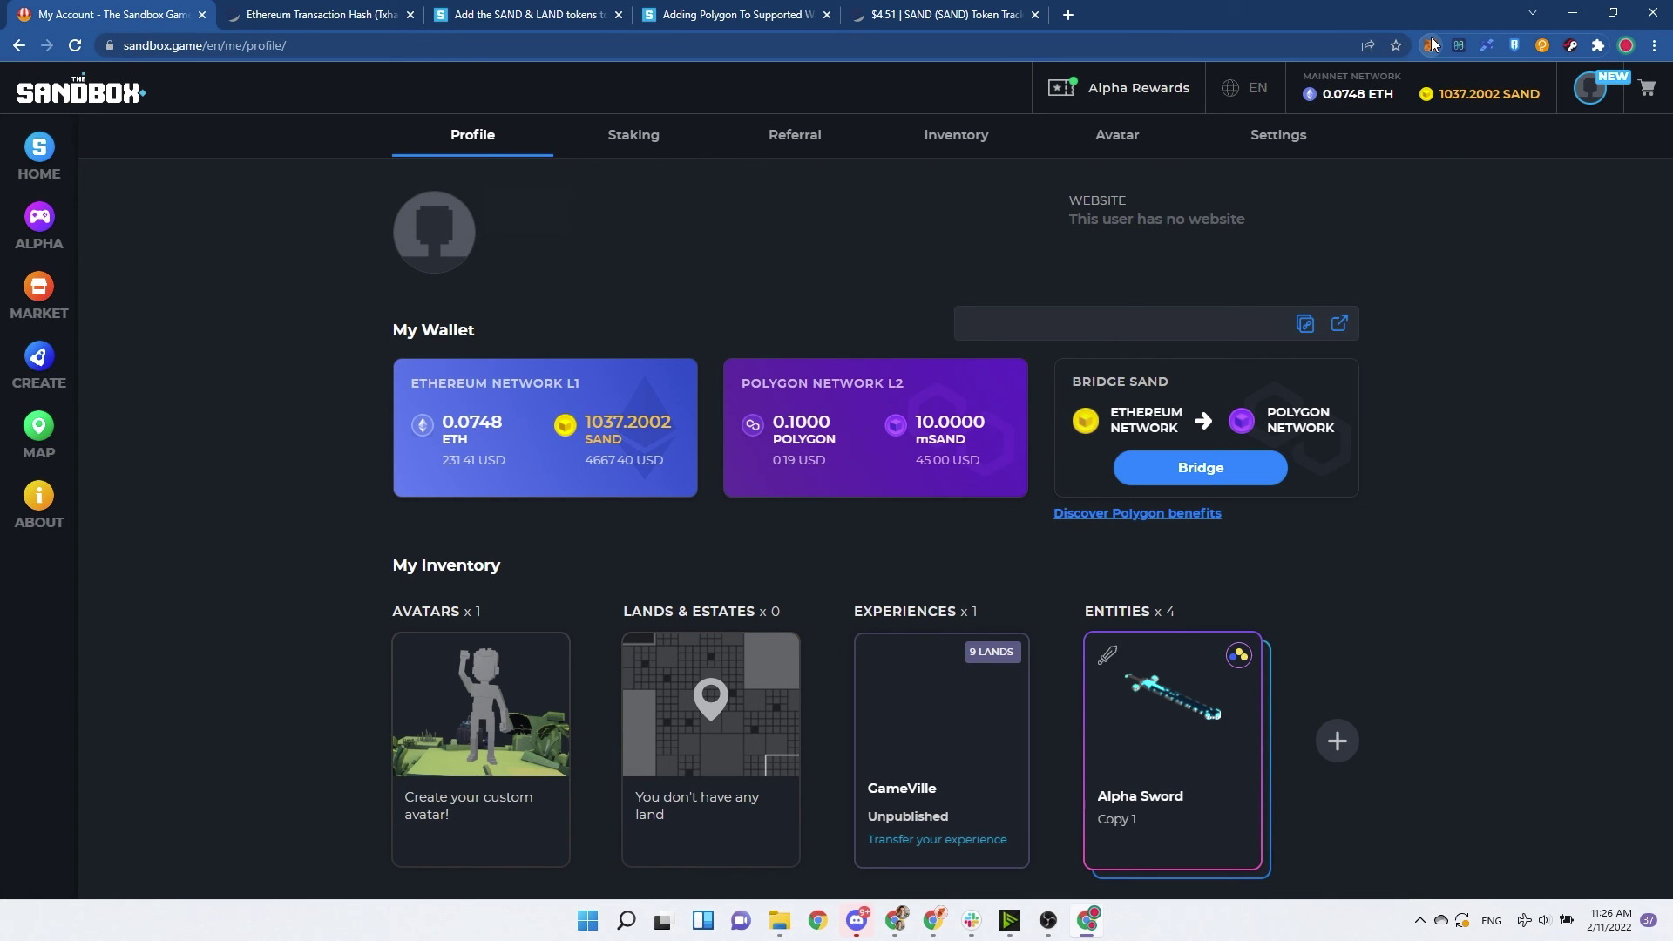
Step: Check the 10 SAND balance on Polygon Mainnet, then return MetaMask to Ethereum Mainnet
{"action": "left_click", "coordinate": [1431, 46]}
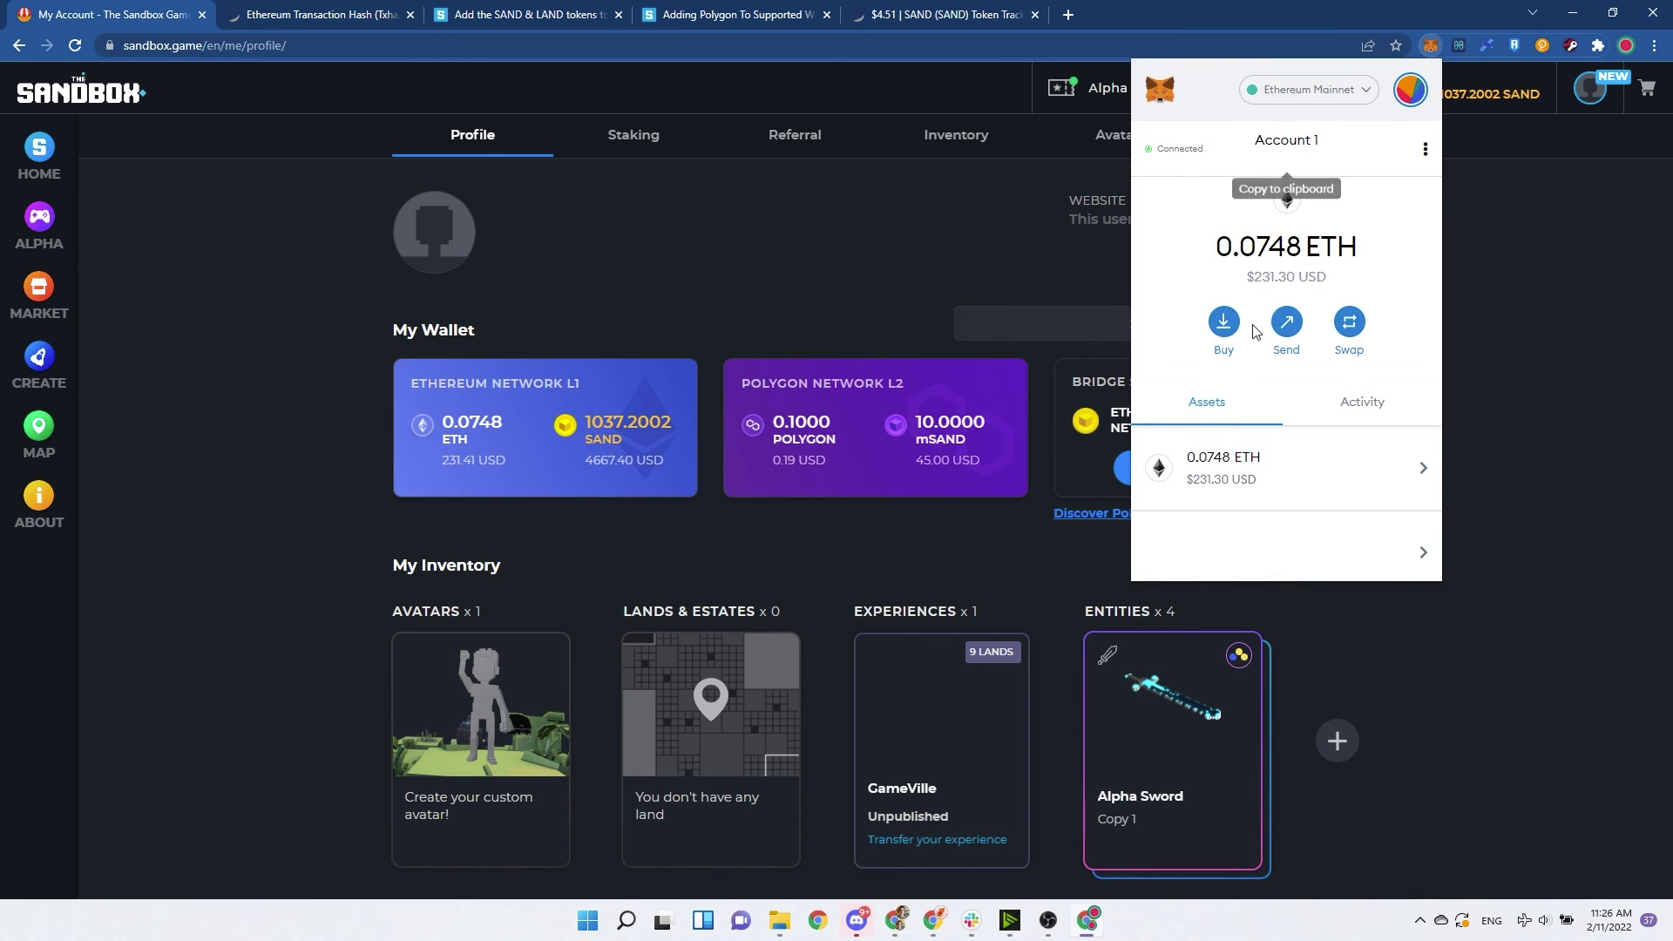
{"action": "left_click", "coordinate": [1268, 93]}
{"action": "left_click", "coordinate": [1278, 254]}
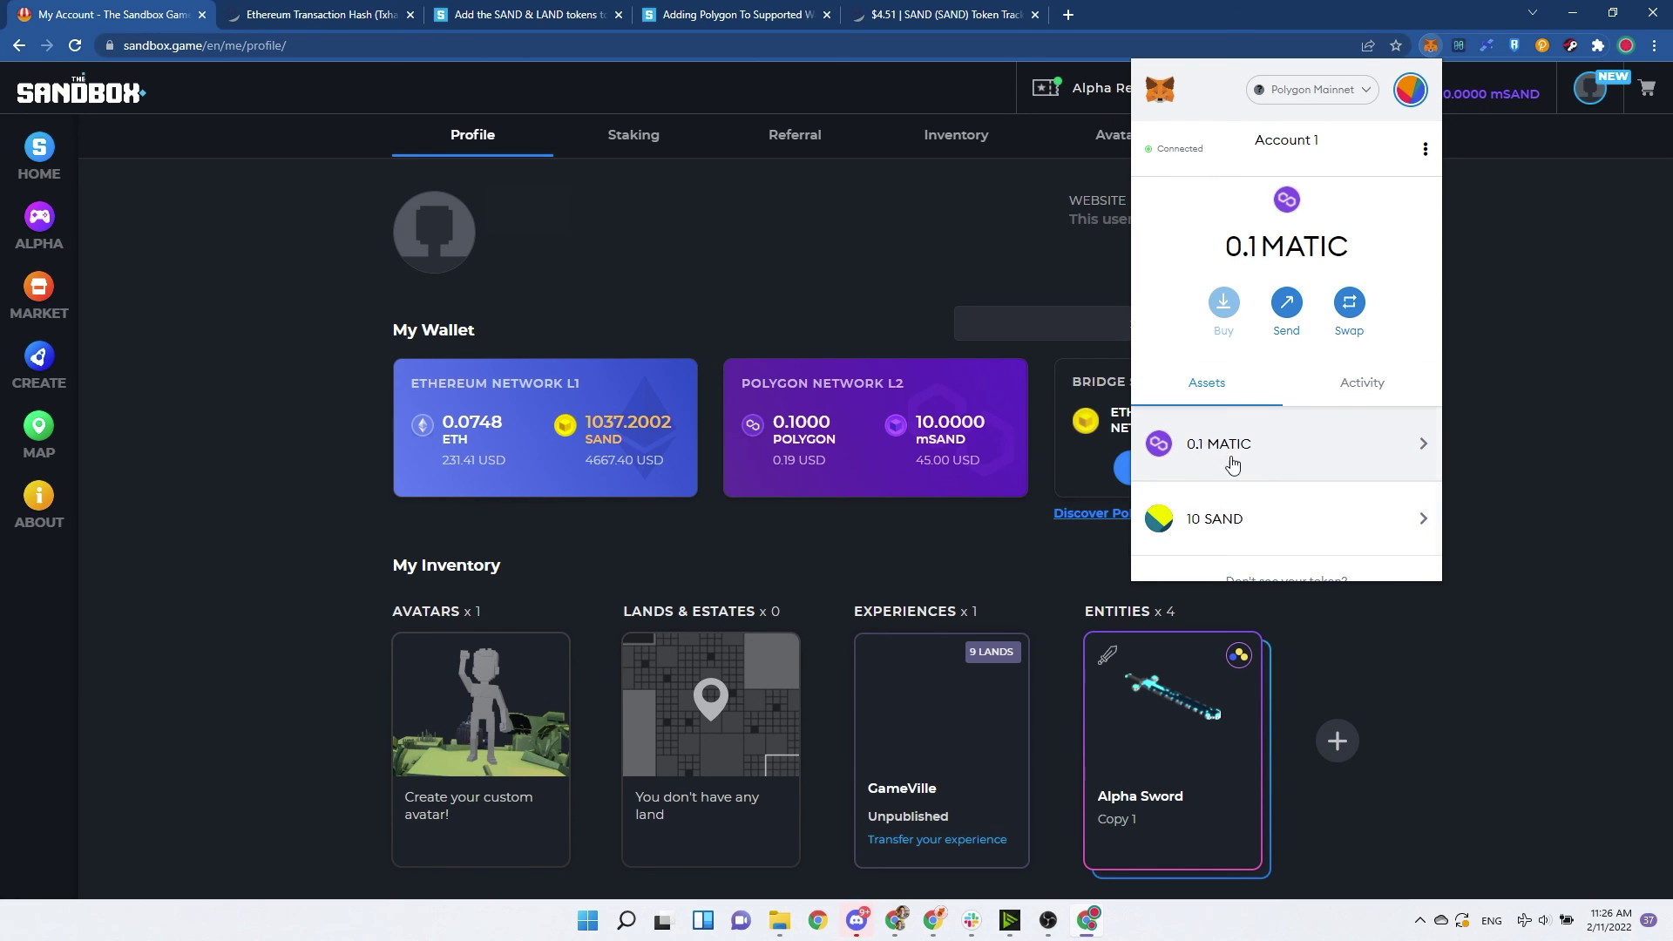
{"action": "left_click", "coordinate": [1353, 91]}
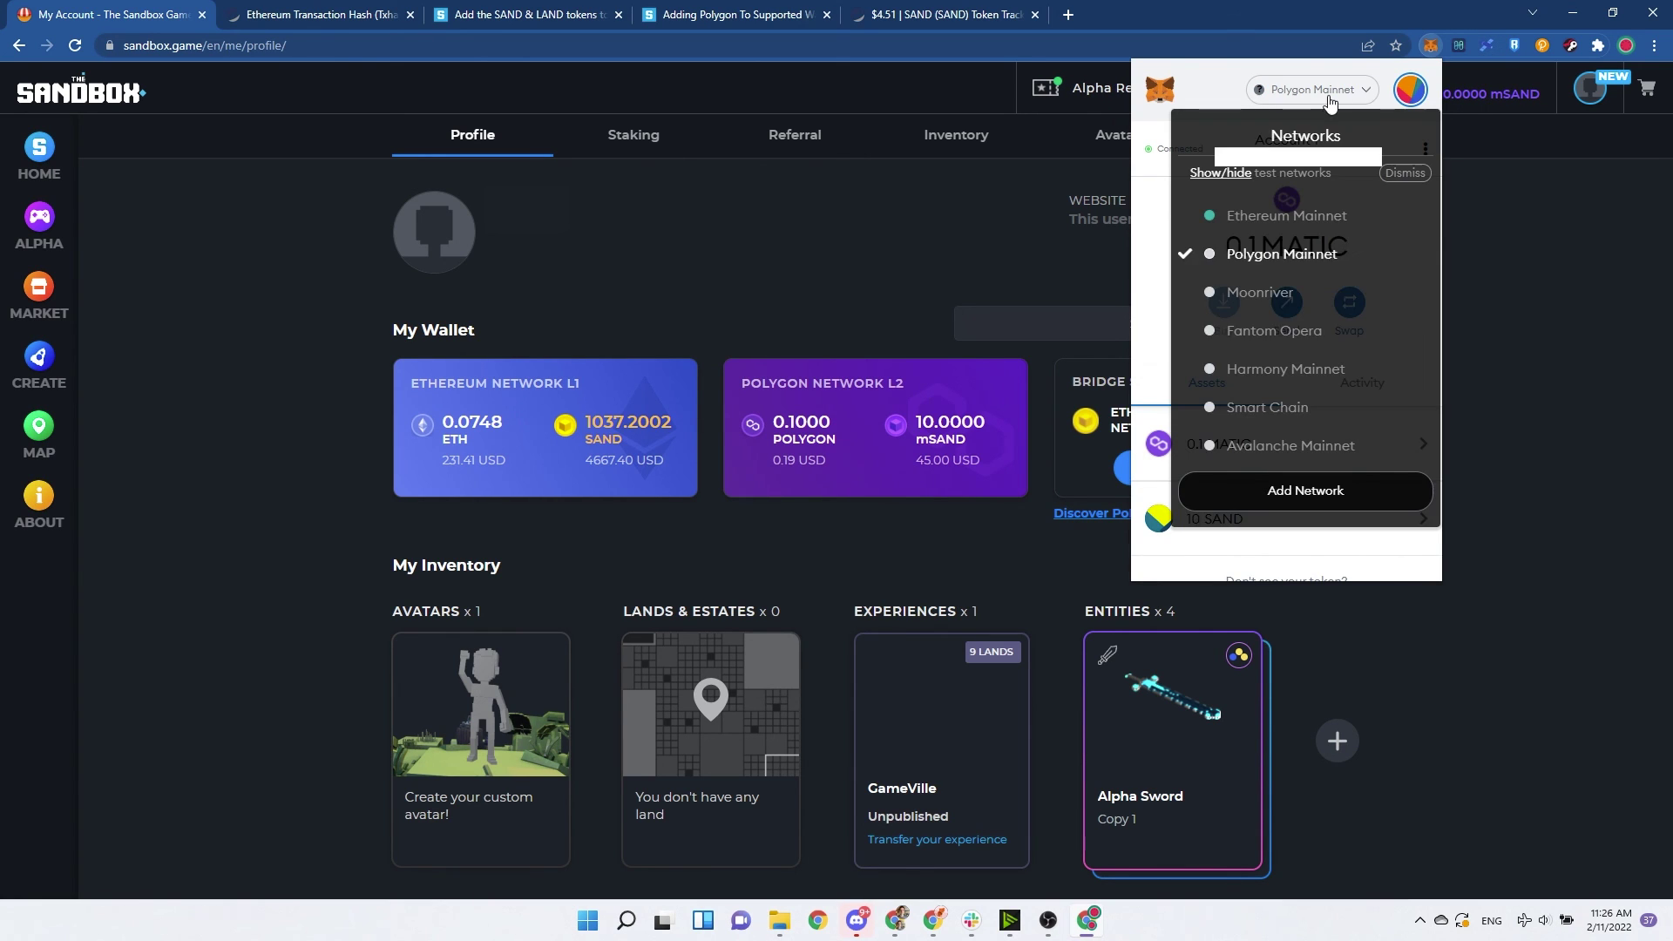
{"action": "left_click", "coordinate": [1261, 216]}
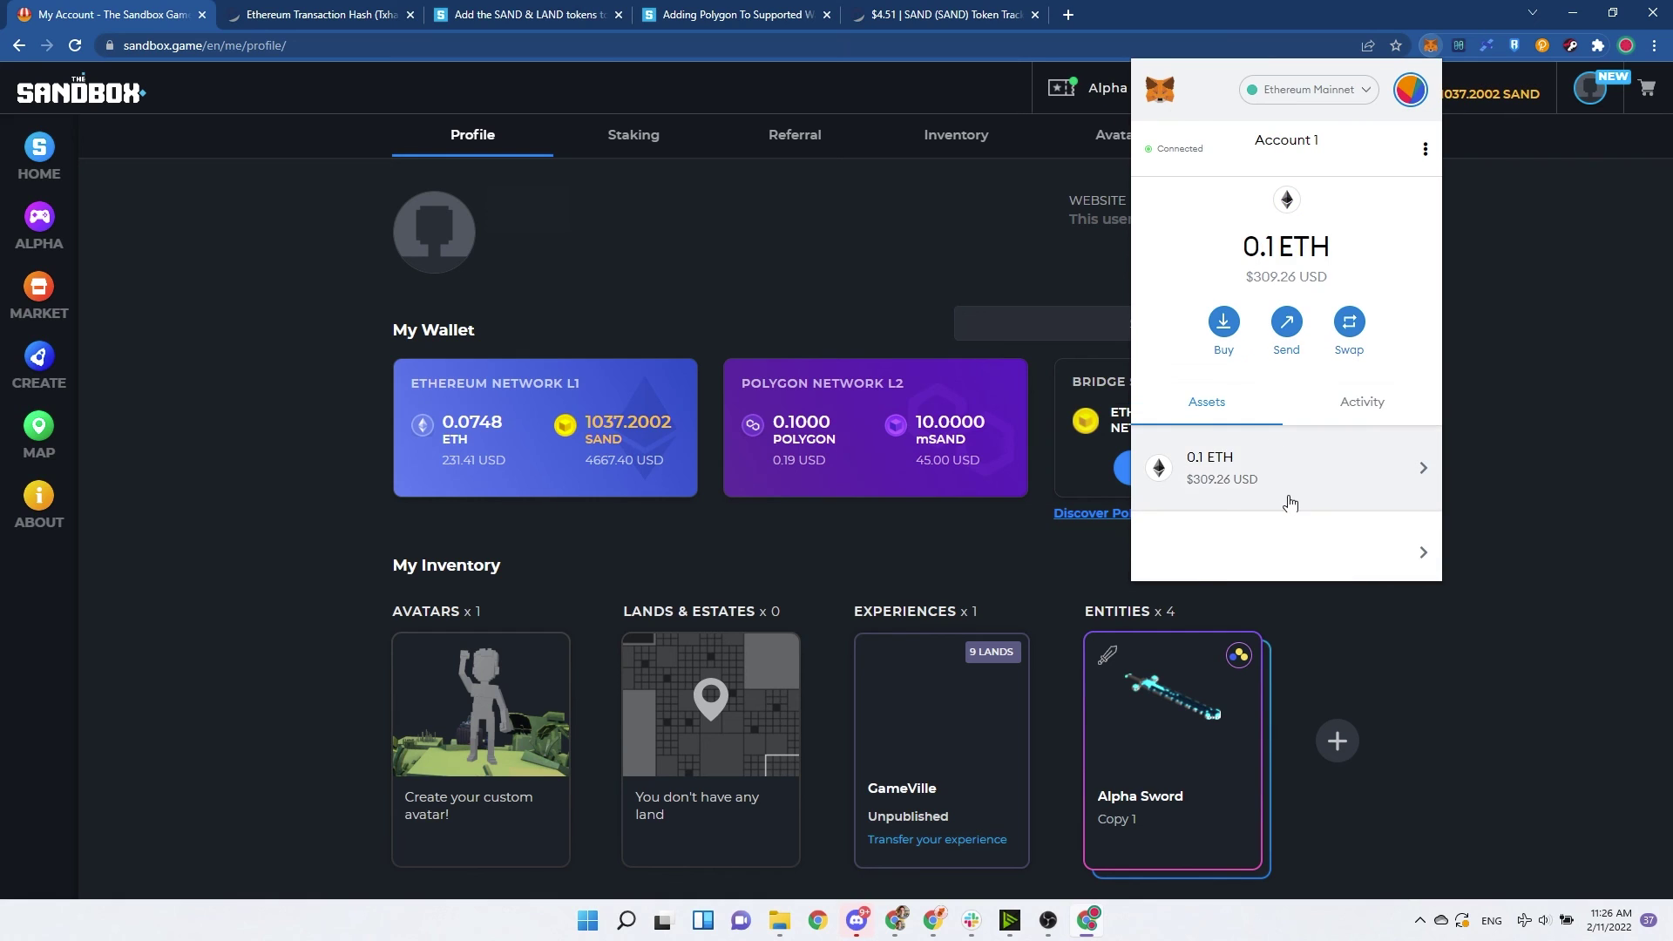